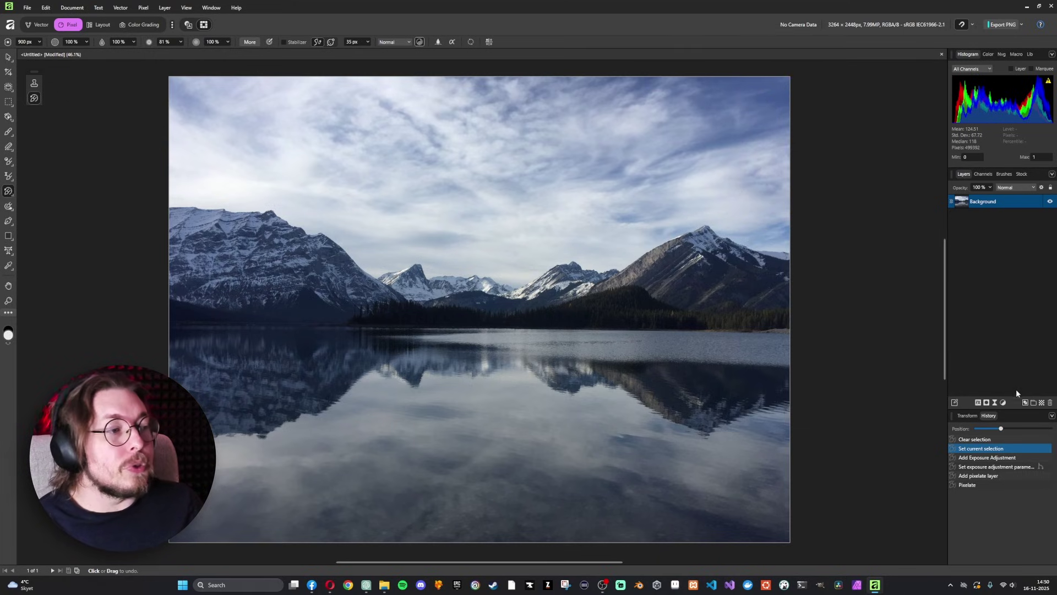
Add a Black & White adjustment above the Background photo, plus a live Ripple filter on top of it.
{"action": "left_click", "coordinate": [1003, 403]}
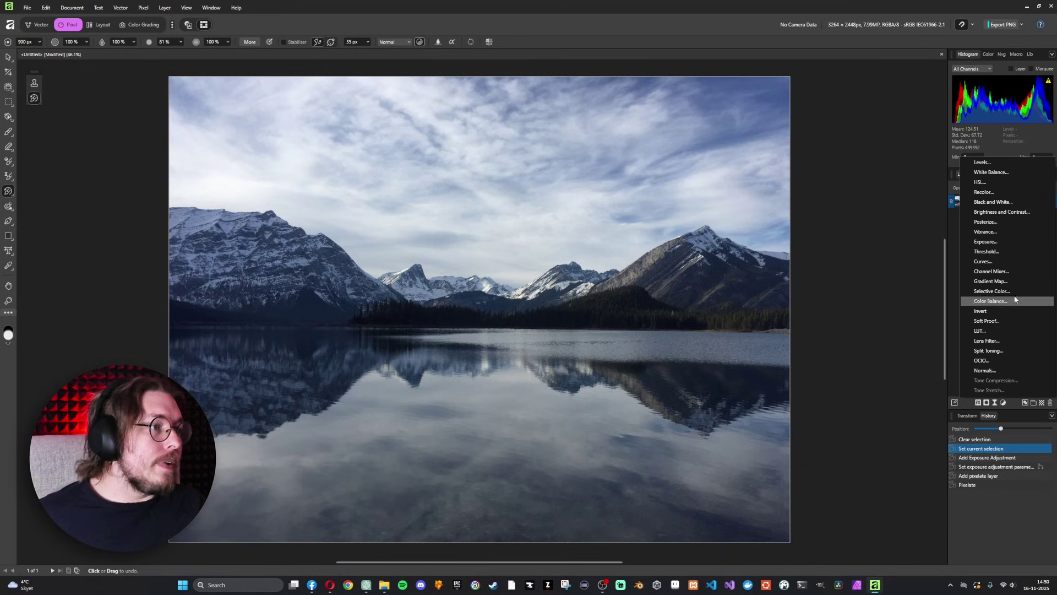
{"action": "left_click", "coordinate": [1002, 202]}
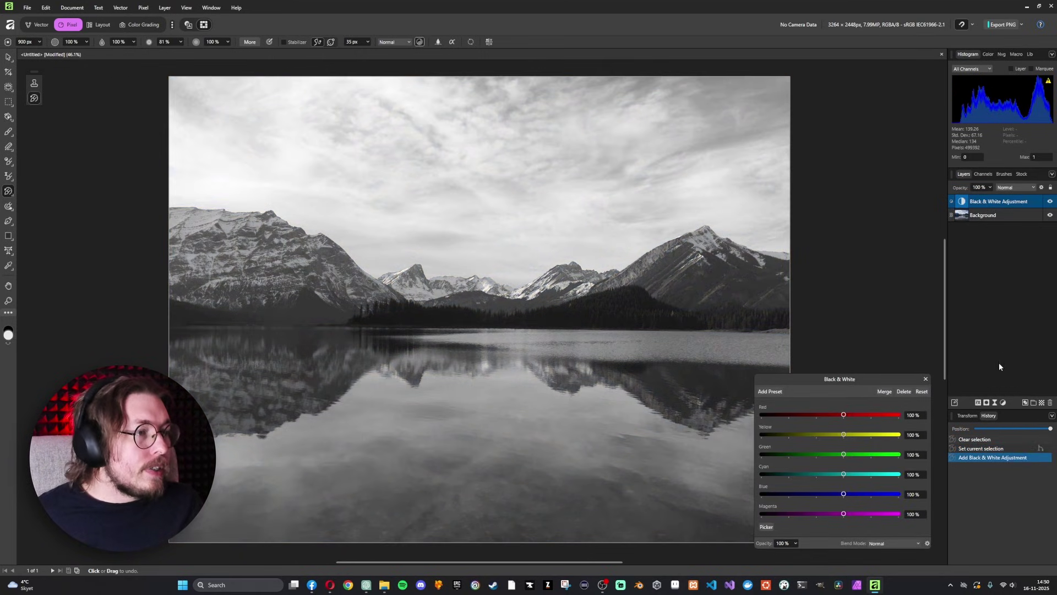
{"action": "left_click", "coordinate": [1003, 403]}
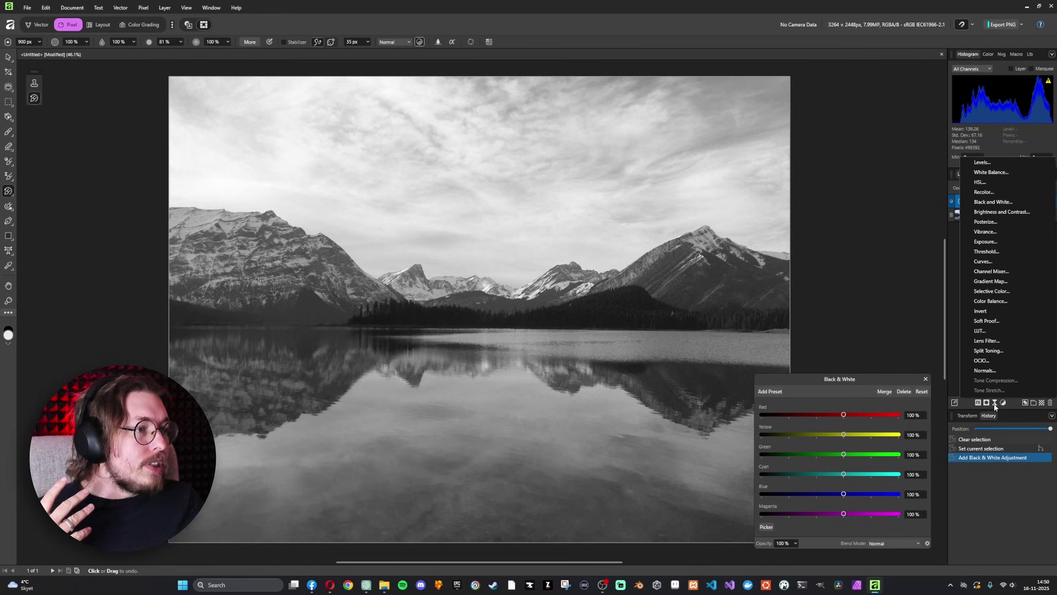
{"action": "left_click", "coordinate": [995, 403]}
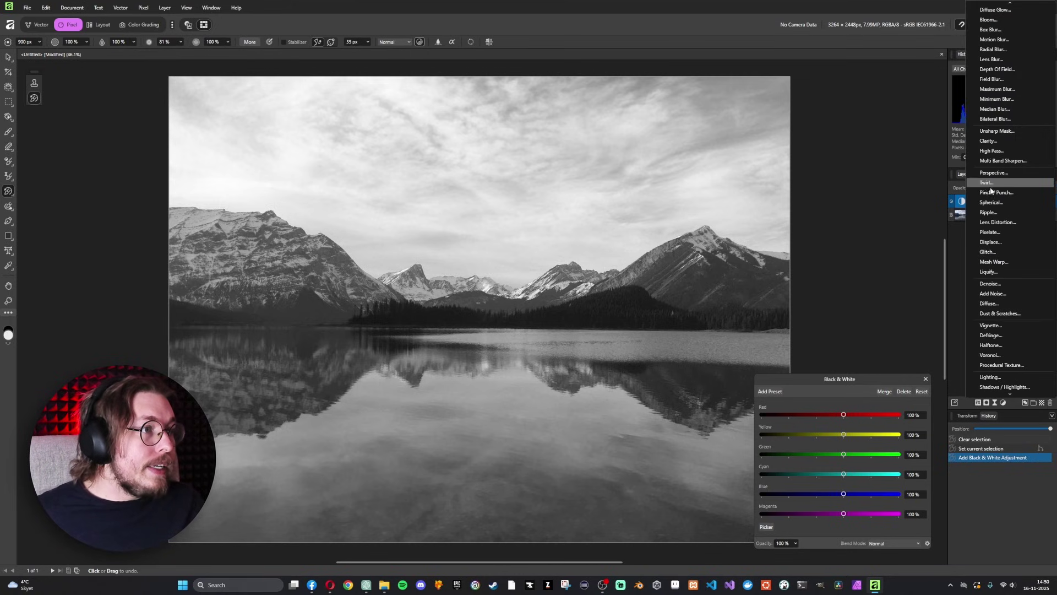
{"action": "left_click", "coordinate": [998, 212]}
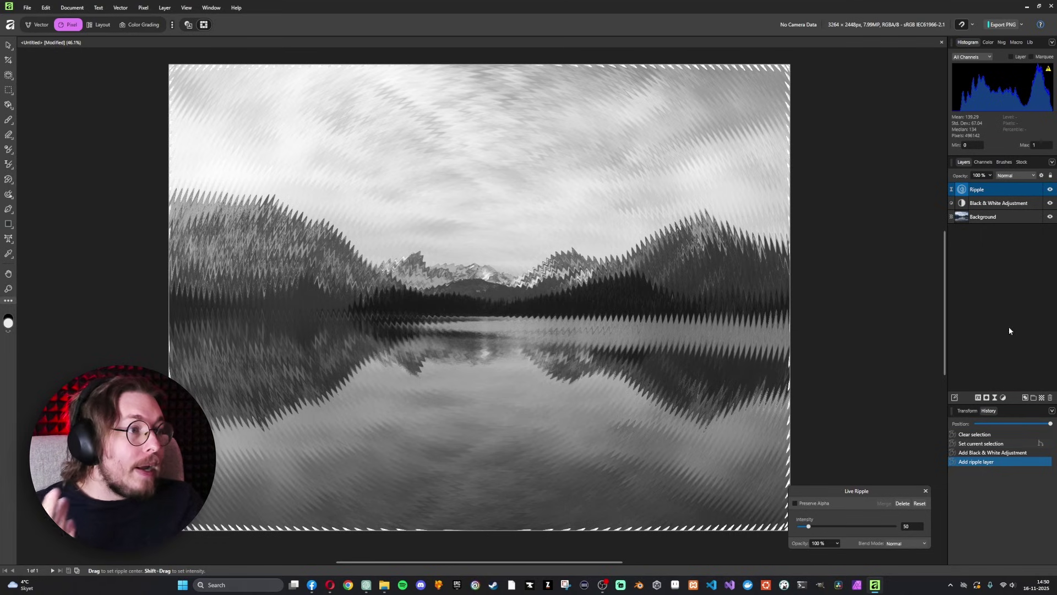
Add a live Pixelate filter above the Ripple layer and adjust its quantization to a moderate block size.
{"action": "left_click", "coordinate": [1003, 397]}
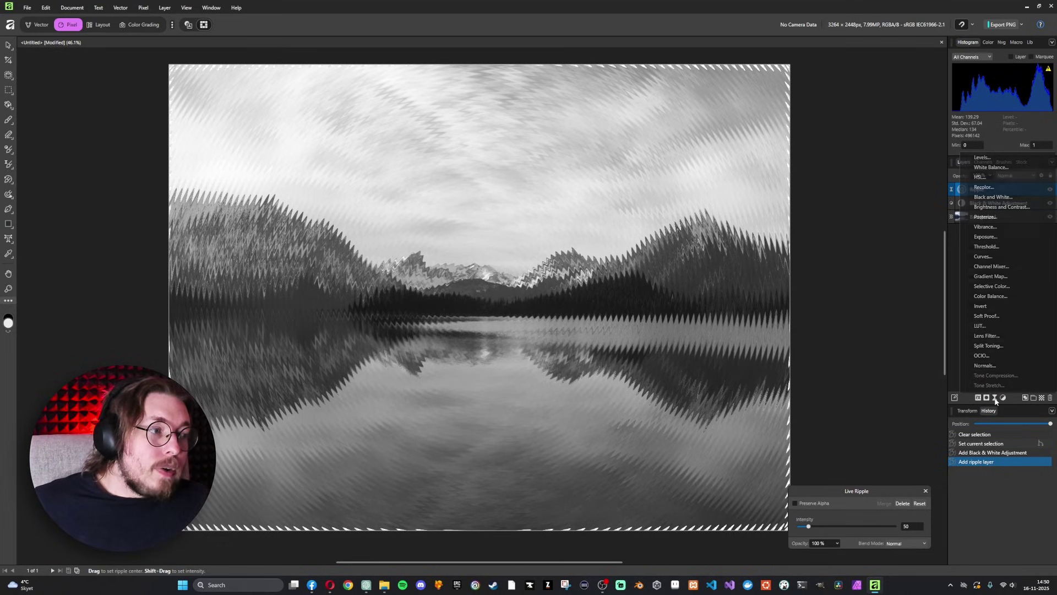
{"action": "left_click", "coordinate": [995, 398]}
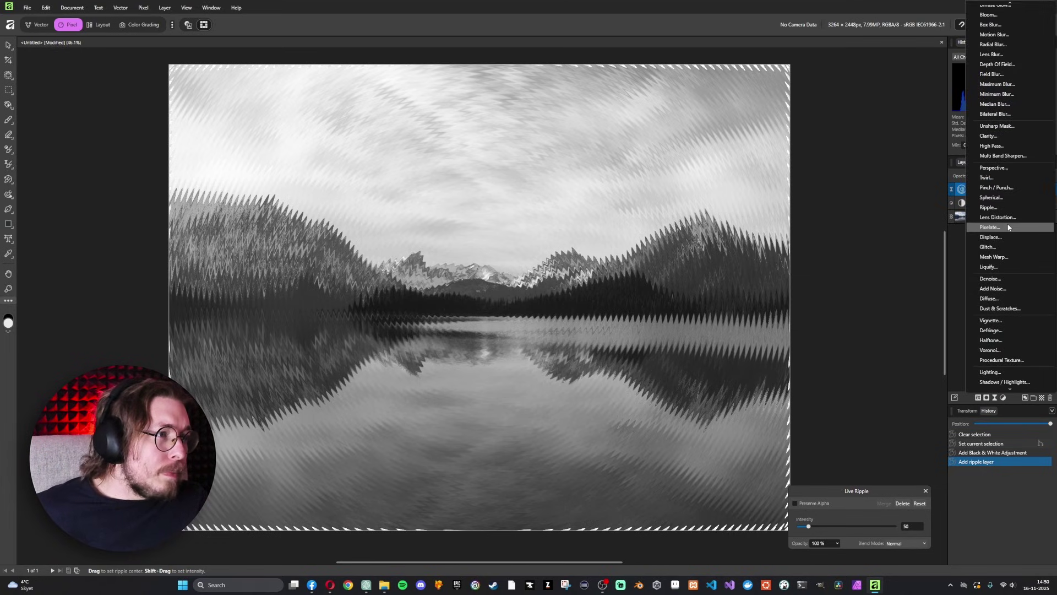
{"action": "left_click", "coordinate": [991, 227]}
{"action": "left_click", "coordinate": [832, 526]}
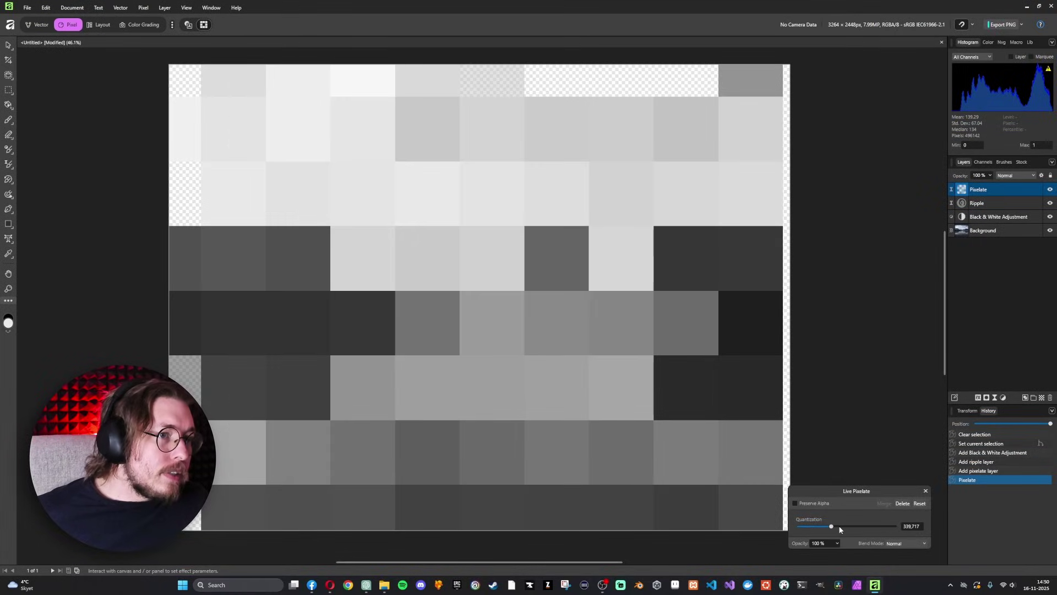
{"action": "left_click_drag", "start_coordinate": [825, 529], "coordinate": [813, 527]}
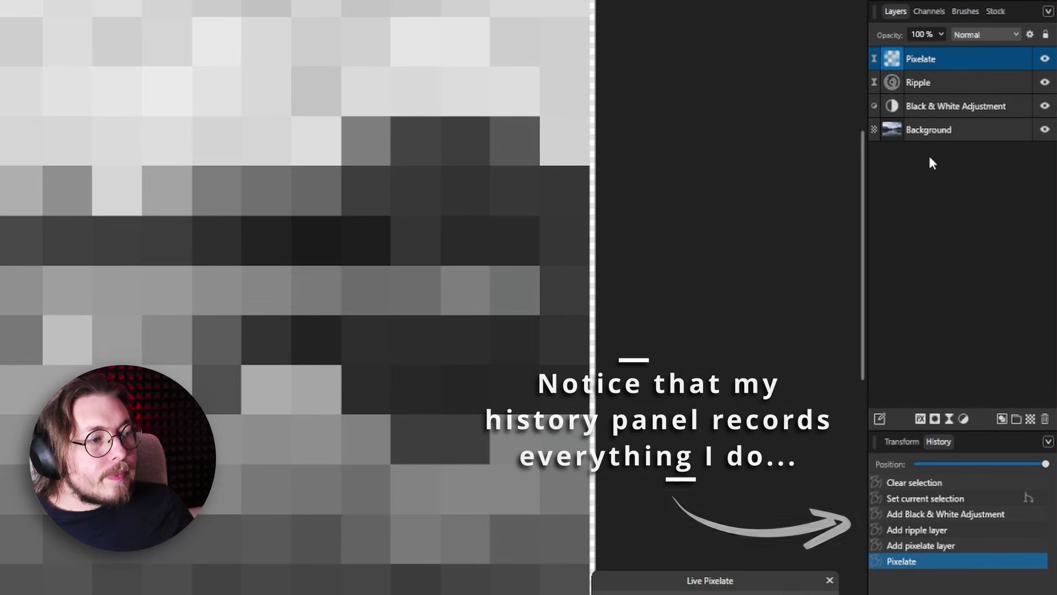
Delete the Pixelate, Ripple and Black & White Adjustment layers, and enlarge and reposition the floating History panel.
{"action": "left_click", "coordinate": [950, 105], "text": "shift"}
{"action": "key", "text": "Delete"}
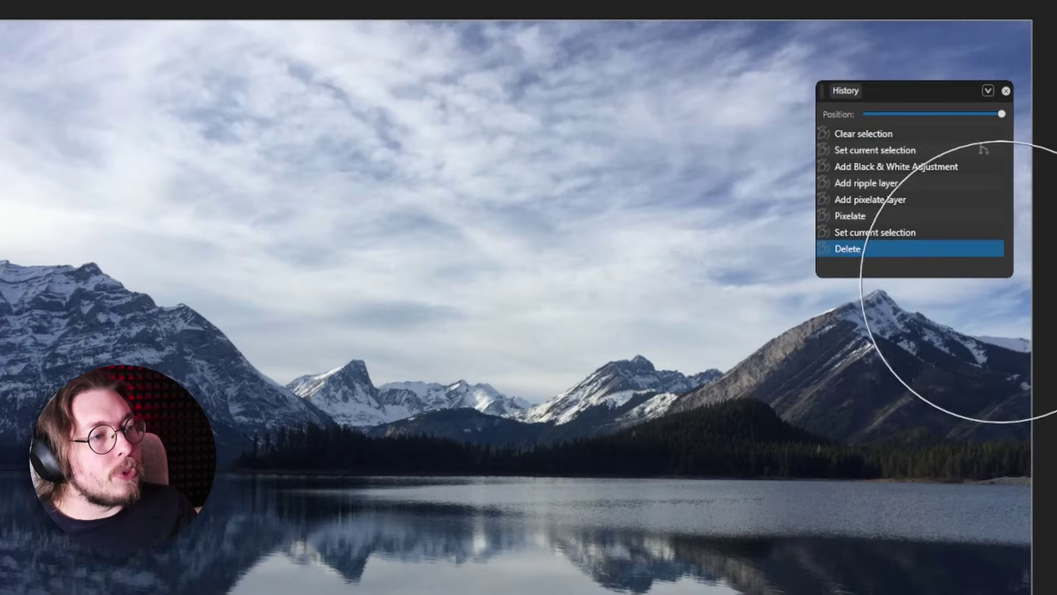
{"action": "left_click_drag", "start_coordinate": [1010, 275], "coordinate": [1055, 592]}
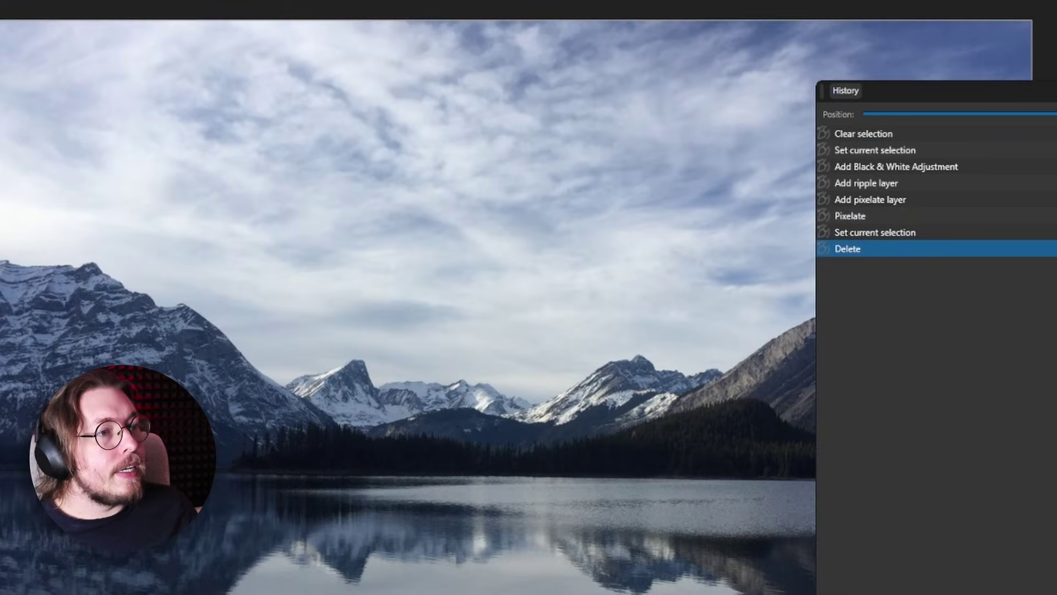
{"action": "left_click_drag", "start_coordinate": [952, 94], "coordinate": [998, 163]}
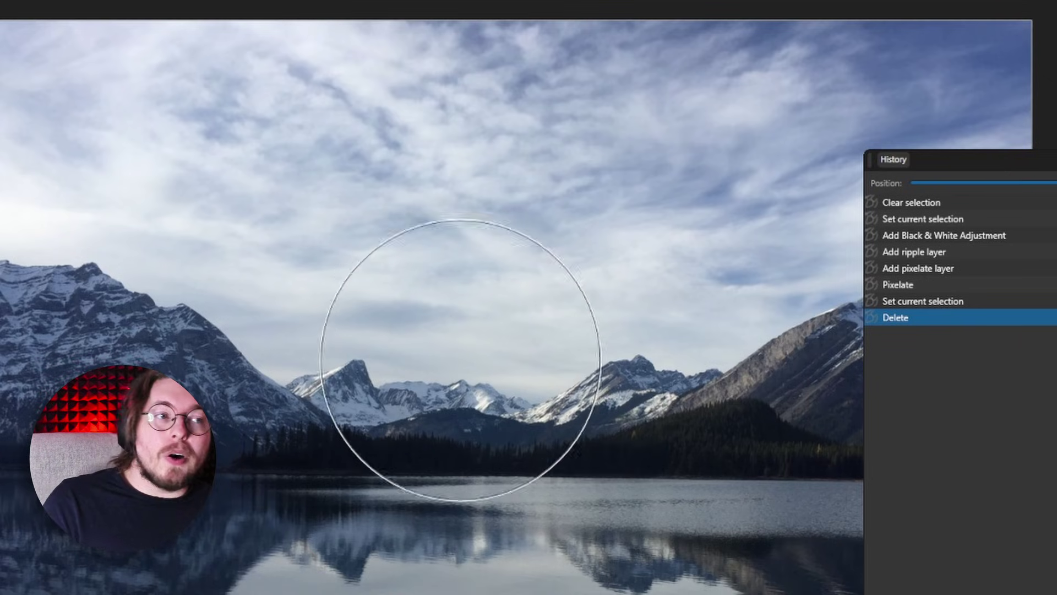
Paint over the central mountains and sky with the Undo Brush, using the Add ripple layer and Add Black & White Adjustment history states as sources.
{"action": "left_click", "coordinate": [870, 251]}
{"action": "mouse_move", "coordinate": [826, 259]}
{"action": "left_mouse_down"}
{"action": "mouse_move", "coordinate": [472, 271]}
{"action": "mouse_move", "coordinate": [425, 317]}
{"action": "mouse_move", "coordinate": [392, 448]}
{"action": "mouse_move", "coordinate": [567, 495]}
{"action": "mouse_move", "coordinate": [626, 309]}
{"action": "mouse_move", "coordinate": [431, 248]}
{"action": "mouse_move", "coordinate": [312, 413]}
{"action": "mouse_move", "coordinate": [464, 536]}
{"action": "mouse_move", "coordinate": [621, 422]}
{"action": "mouse_move", "coordinate": [616, 309]}
{"action": "left_mouse_up"}
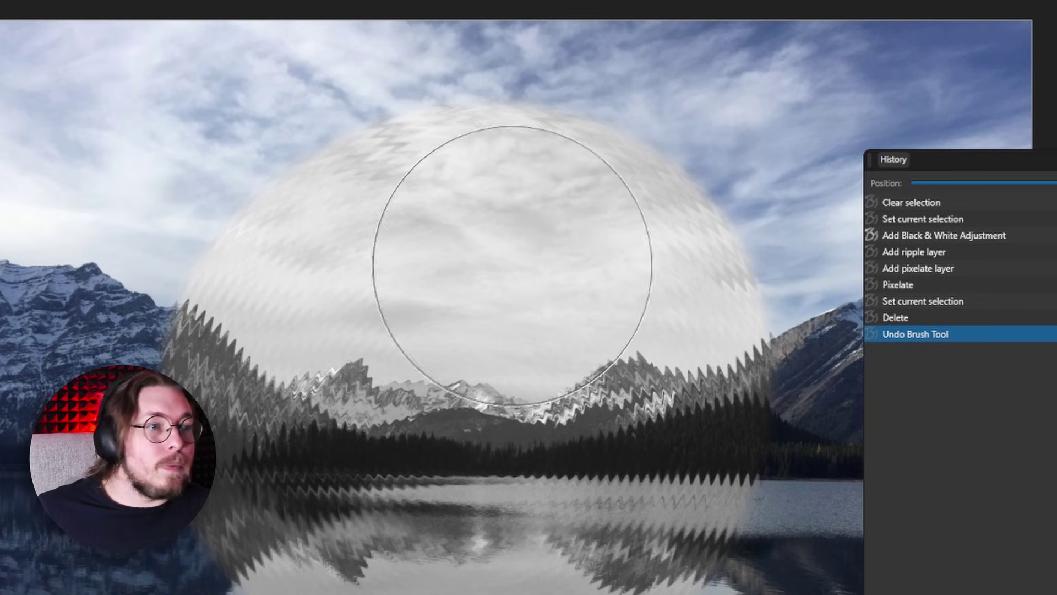
{"action": "mouse_move", "coordinate": [503, 271]}
{"action": "left_mouse_down"}
{"action": "mouse_move", "coordinate": [606, 371]}
{"action": "mouse_move", "coordinate": [678, 507]}
{"action": "mouse_move", "coordinate": [785, 594]}
{"action": "mouse_move", "coordinate": [762, 175]}
{"action": "left_mouse_up"}
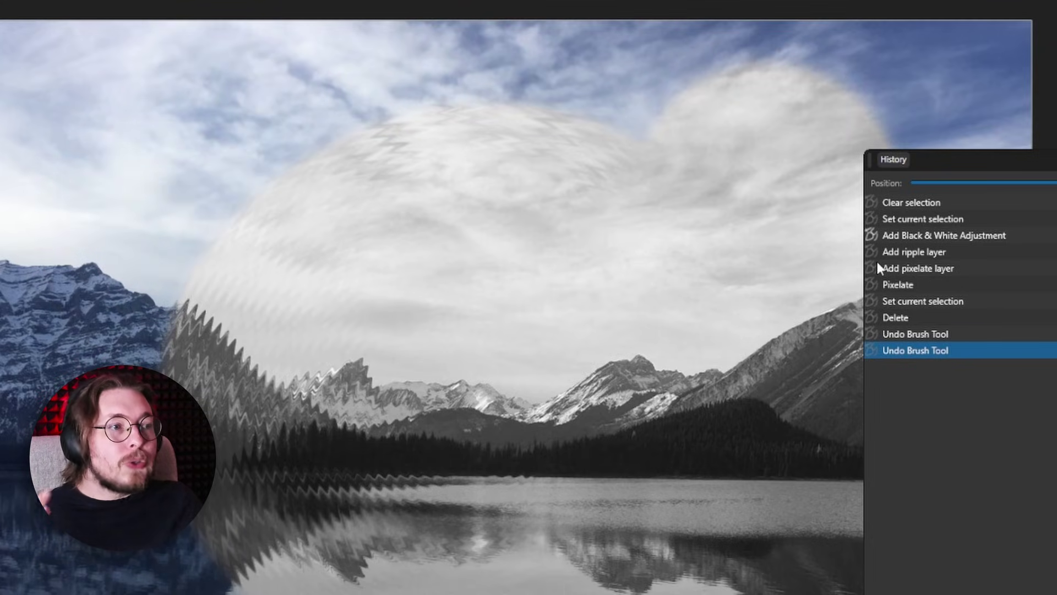
Paint the original photo back from the Clear selection history state, and brush the Pixelate state over the image's left and central areas.
{"action": "left_click", "coordinate": [871, 203]}
{"action": "mouse_move", "coordinate": [743, 240]}
{"action": "left_mouse_down"}
{"action": "mouse_move", "coordinate": [540, 332]}
{"action": "mouse_move", "coordinate": [658, 485]}
{"action": "mouse_move", "coordinate": [715, 361]}
{"action": "mouse_move", "coordinate": [769, 403]}
{"action": "mouse_move", "coordinate": [771, 440]}
{"action": "left_mouse_up"}
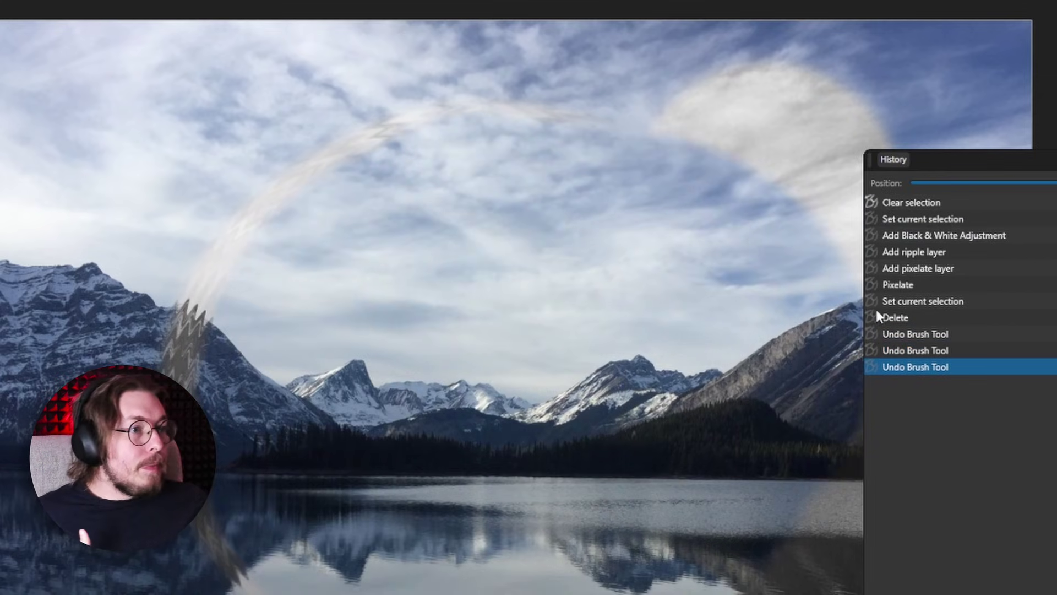
{"action": "left_click", "coordinate": [871, 284]}
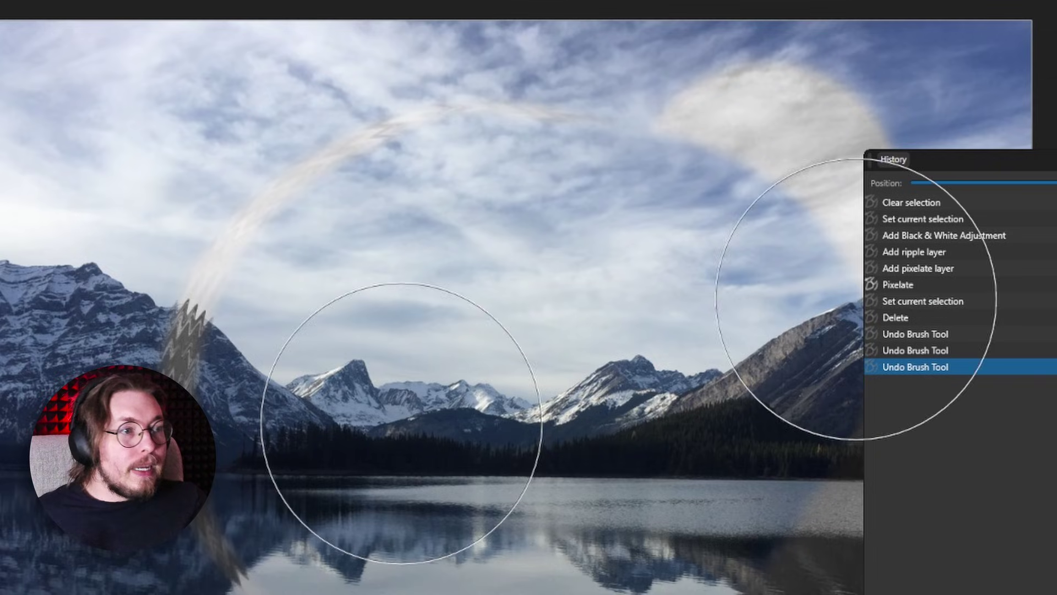
{"action": "mouse_move", "coordinate": [260, 589]}
{"action": "left_mouse_down"}
{"action": "mouse_move", "coordinate": [201, 319]}
{"action": "mouse_move", "coordinate": [355, 283]}
{"action": "mouse_move", "coordinate": [573, 453]}
{"action": "mouse_move", "coordinate": [661, 354]}
{"action": "mouse_move", "coordinate": [661, 377]}
{"action": "left_mouse_up"}
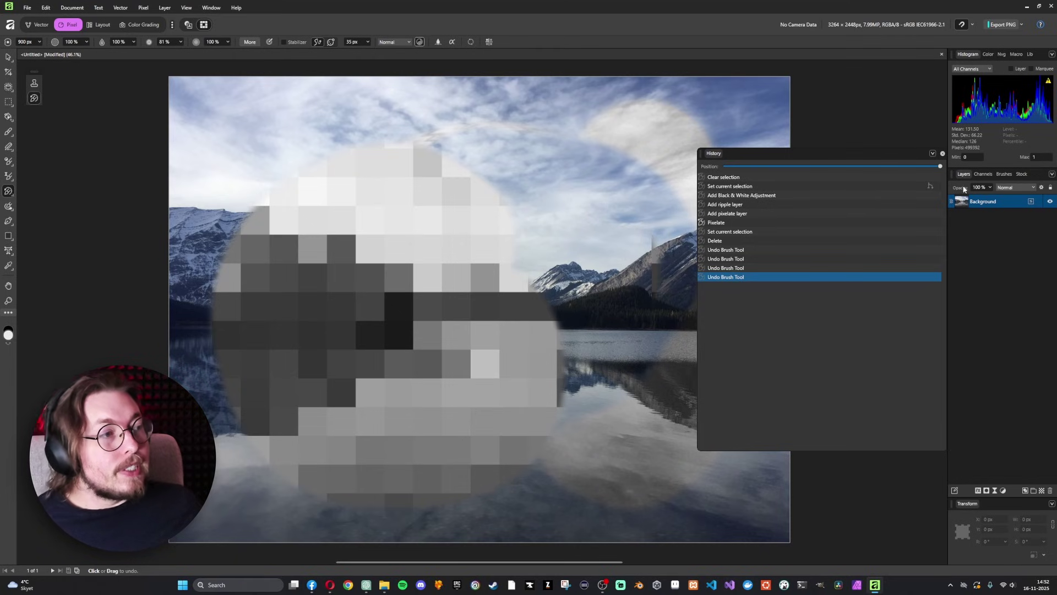
Revert the document to the Clear selection history state and dock the History panel beside Transform.
{"action": "left_click", "coordinate": [732, 178]}
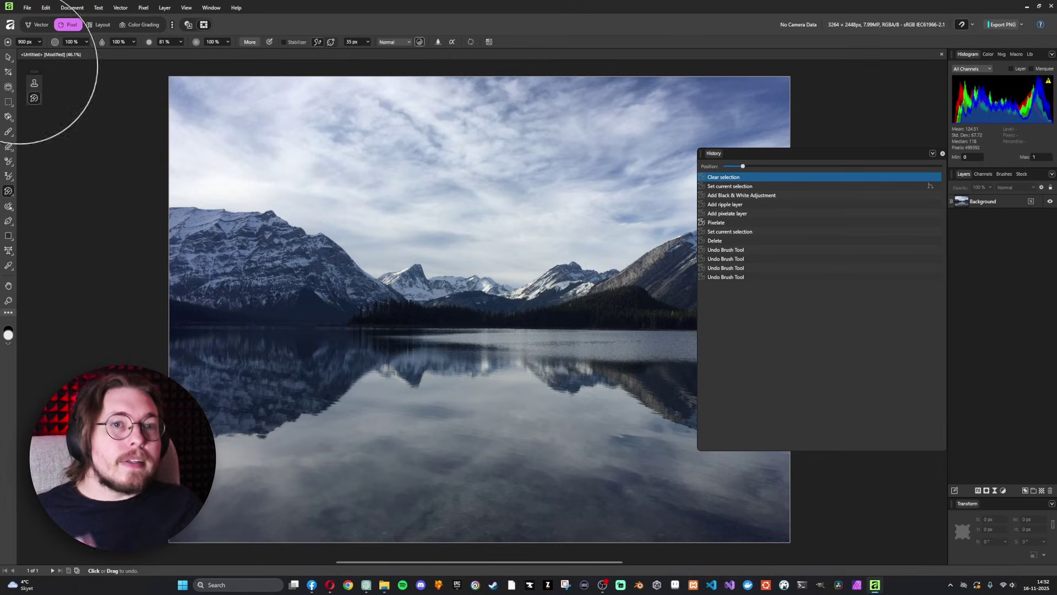
{"action": "left_click", "coordinate": [8, 57]}
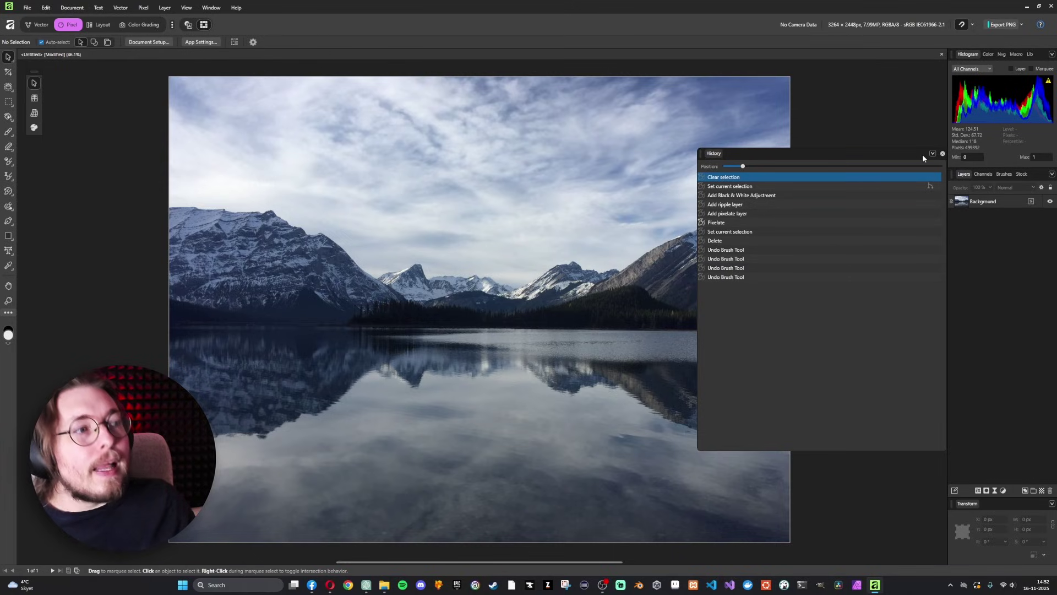
{"action": "left_click_drag", "start_coordinate": [718, 157], "coordinate": [989, 499]}
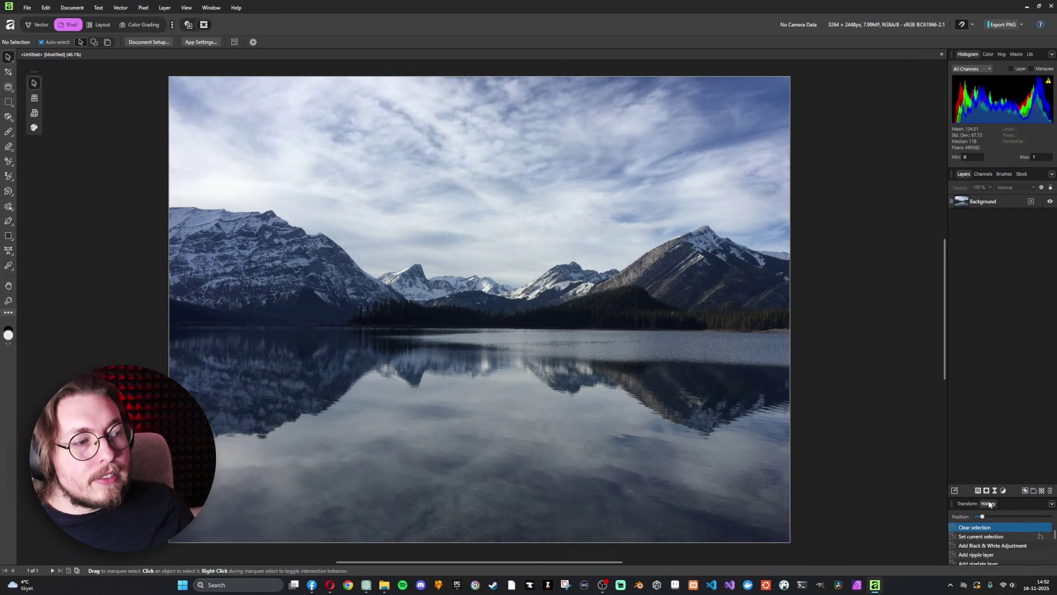
Select the Background layer, show the document snapshots and add a snapshot named Default.
{"action": "left_click", "coordinate": [1008, 204]}
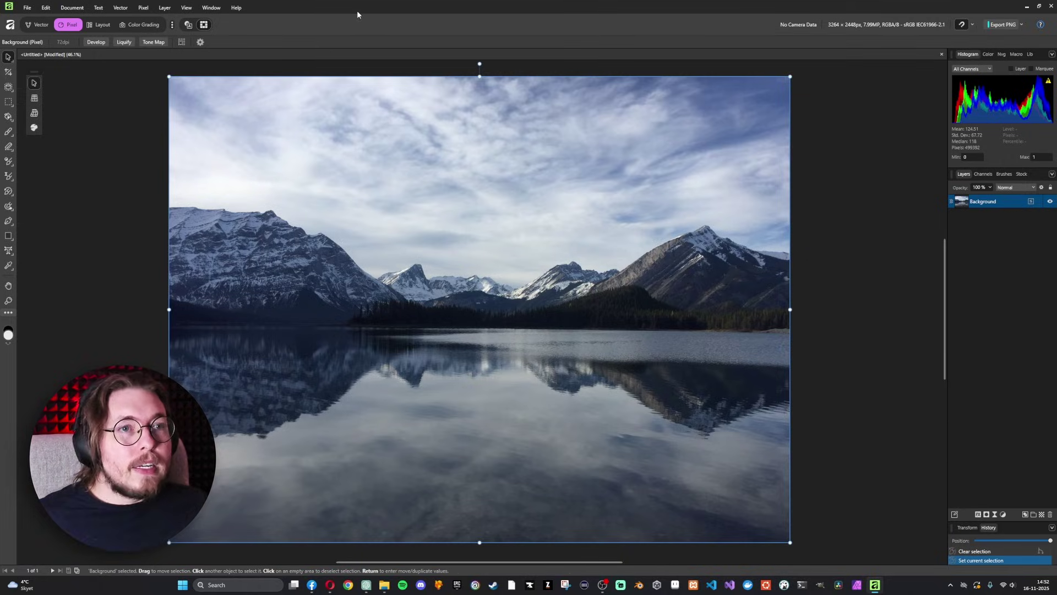
{"action": "left_click", "coordinate": [211, 7]}
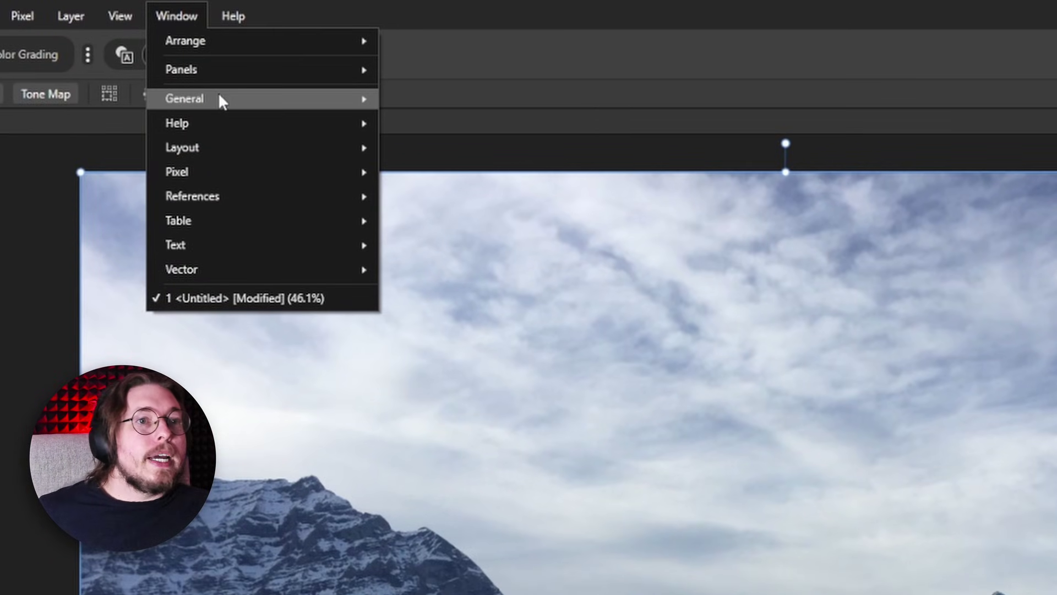
{"action": "mouse_move", "coordinate": [218, 92]}
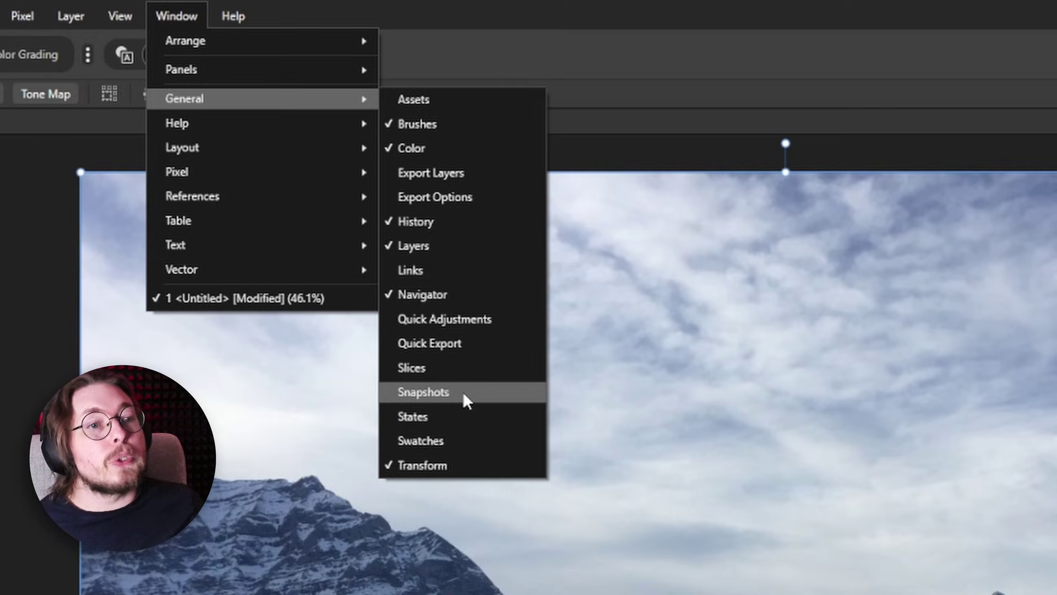
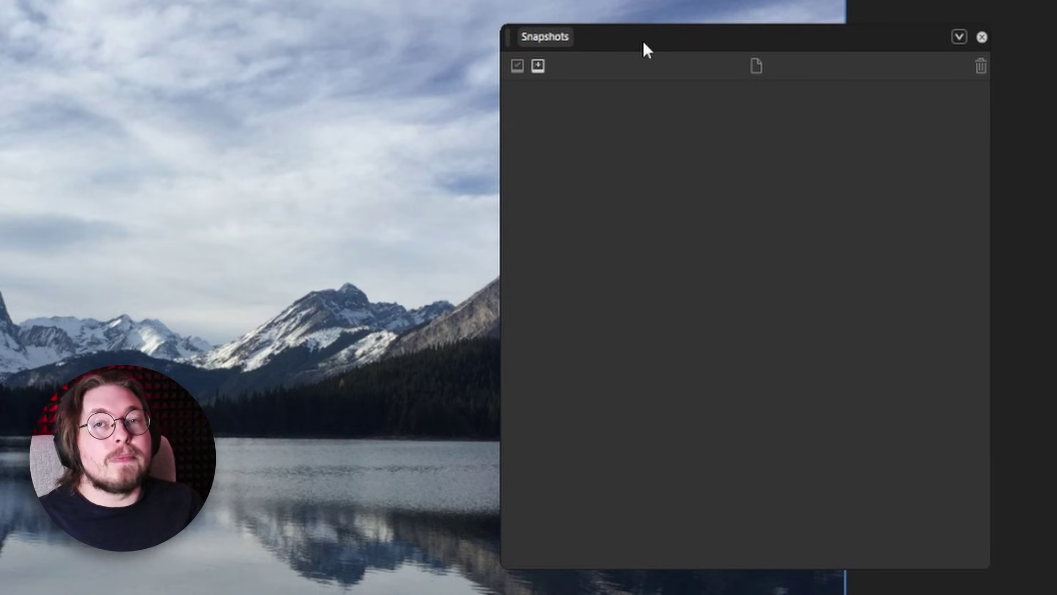
{"action": "left_click", "coordinate": [537, 66]}
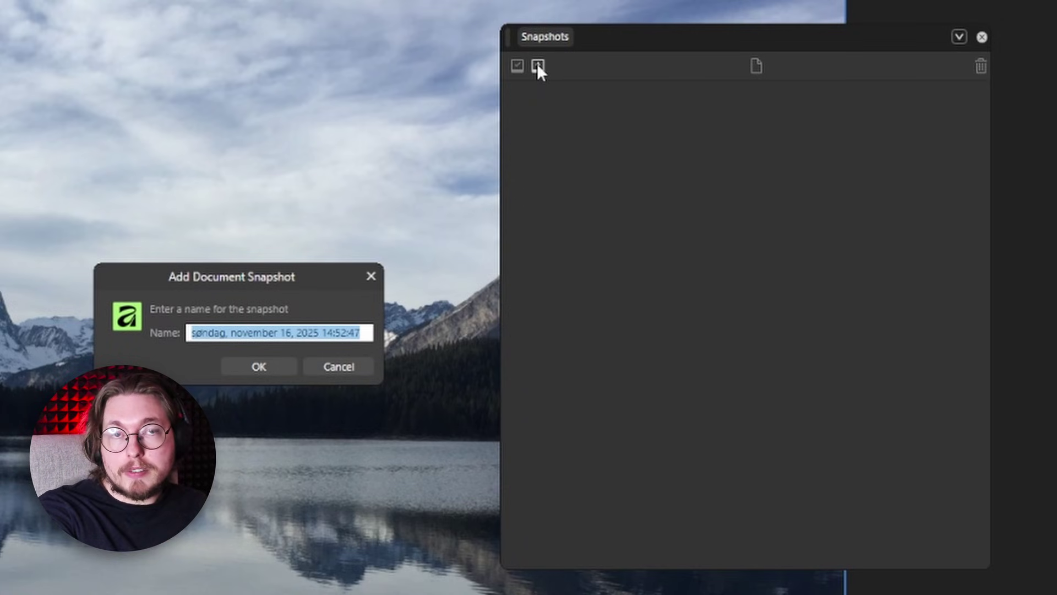
{"action": "type", "text": "Default"}
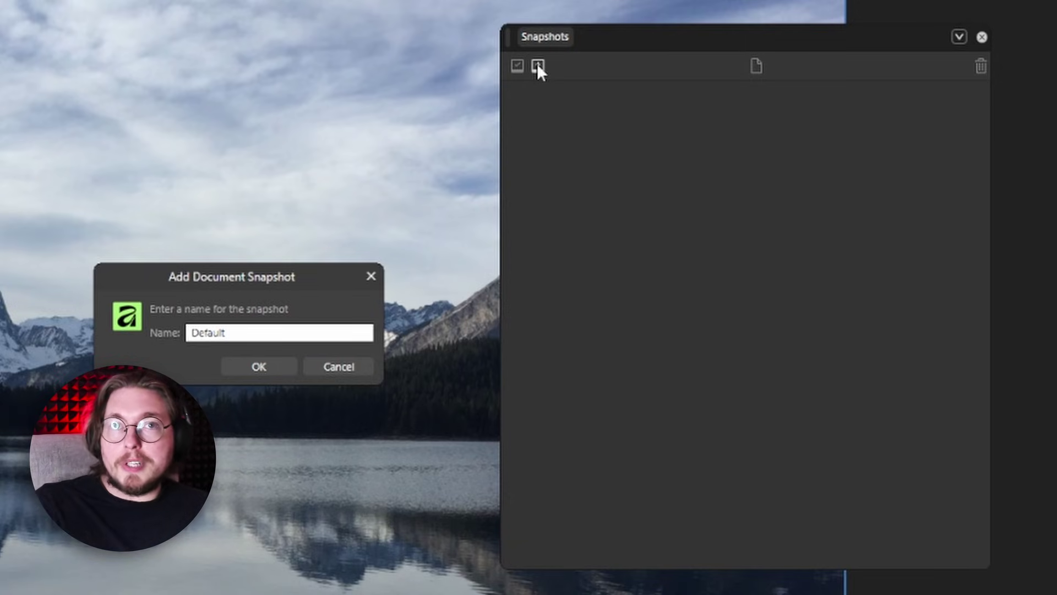
{"action": "key", "text": "Return"}
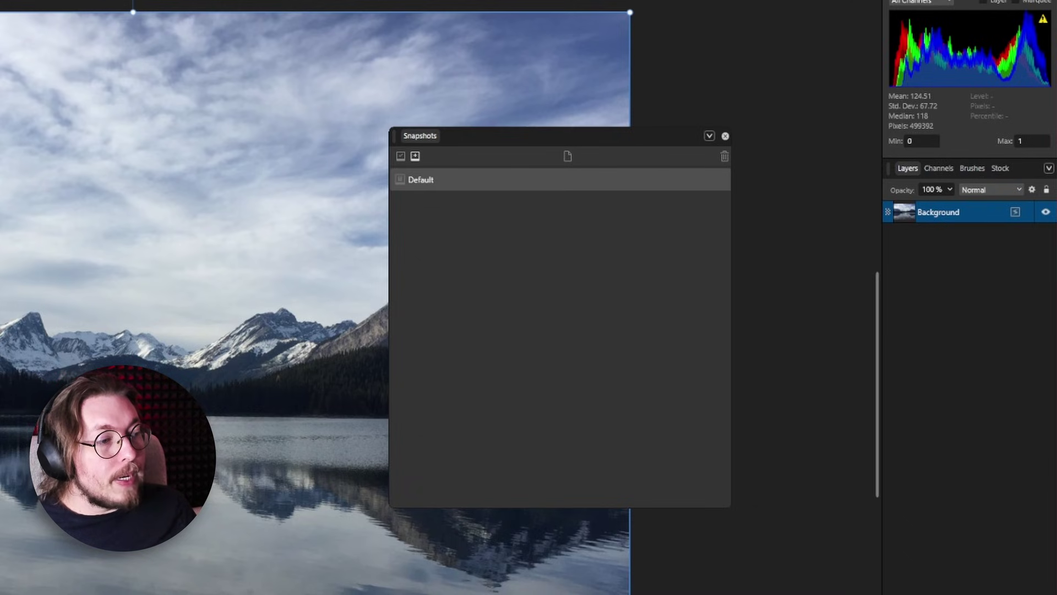
Apply a live Pixelate filter to the Background layer.
{"action": "left_click", "coordinate": [970, 594]}
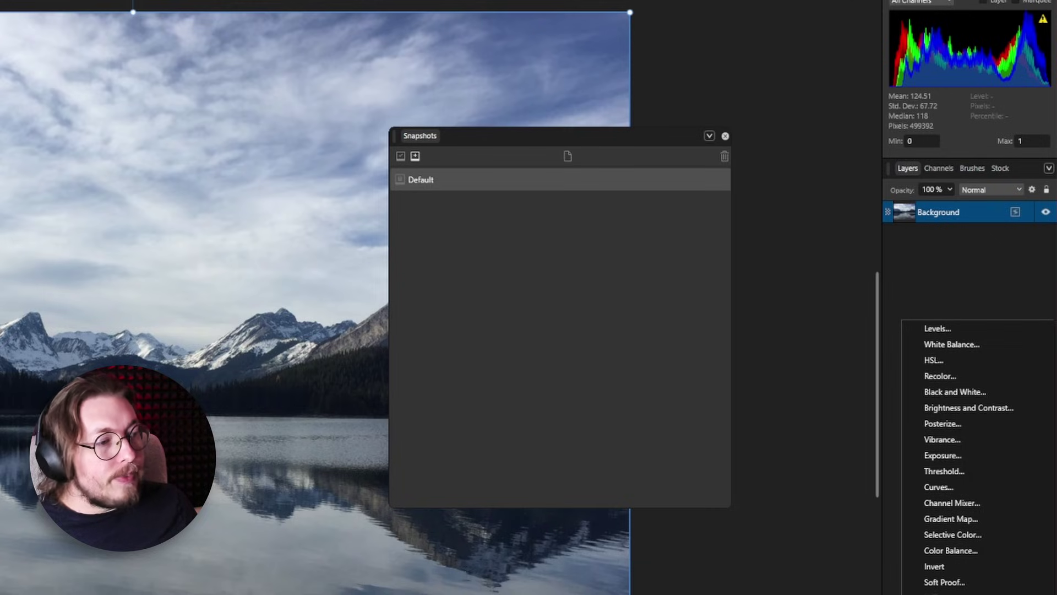
{"action": "left_click", "coordinate": [985, 593]}
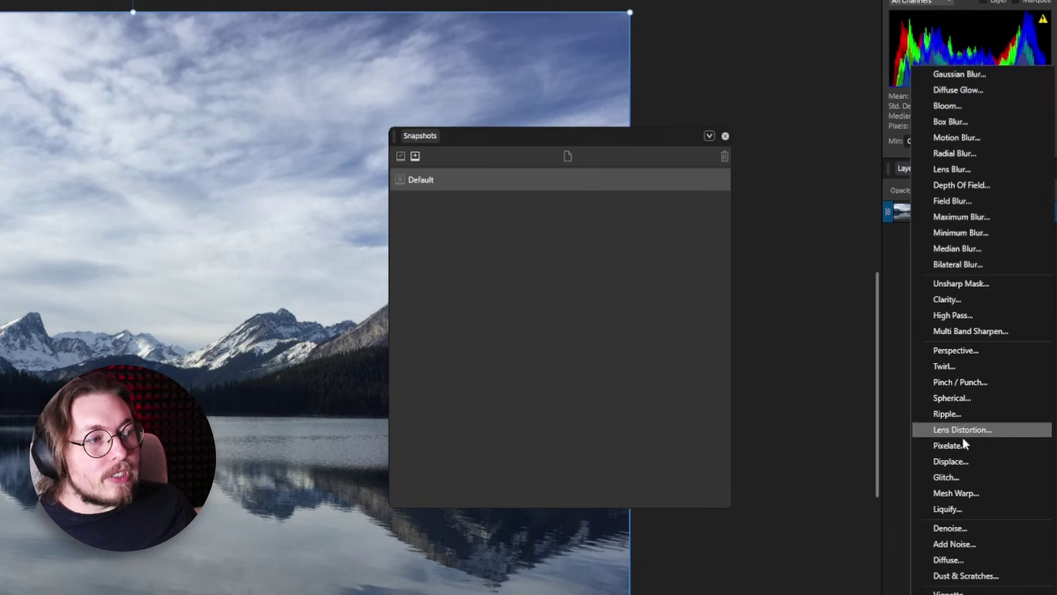
{"action": "left_click", "coordinate": [929, 480]}
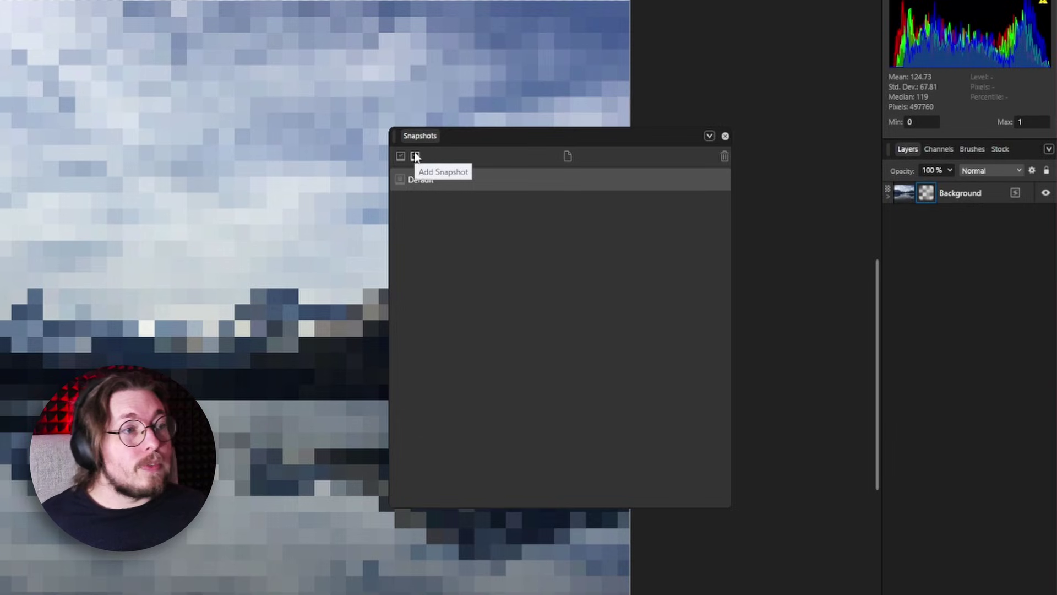
Add a document snapshot of the pixelated photo named Pixelate.
{"action": "left_click", "coordinate": [415, 157]}
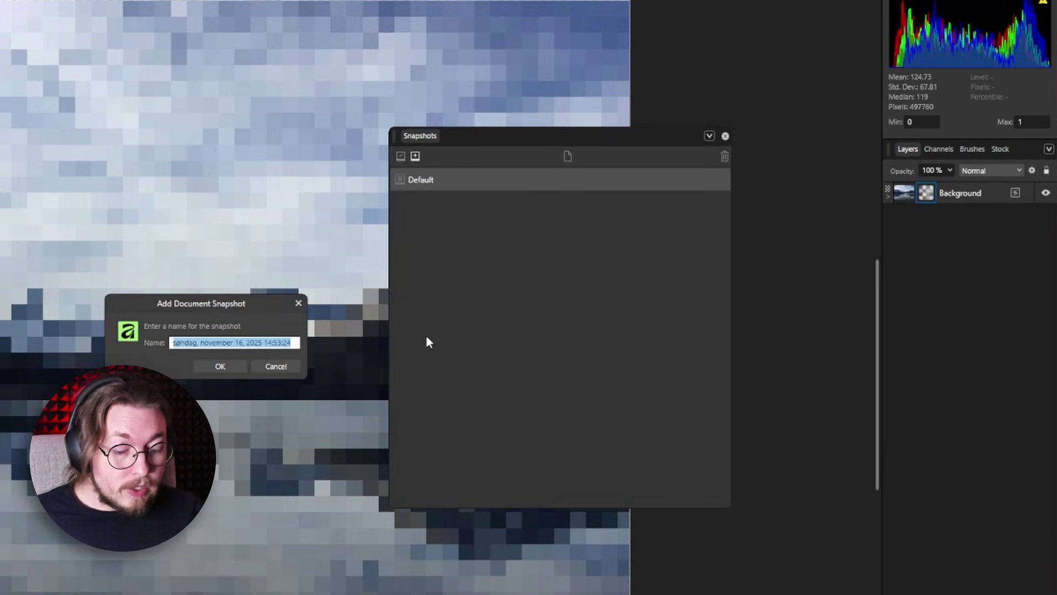
{"action": "type", "text": "Pix"}
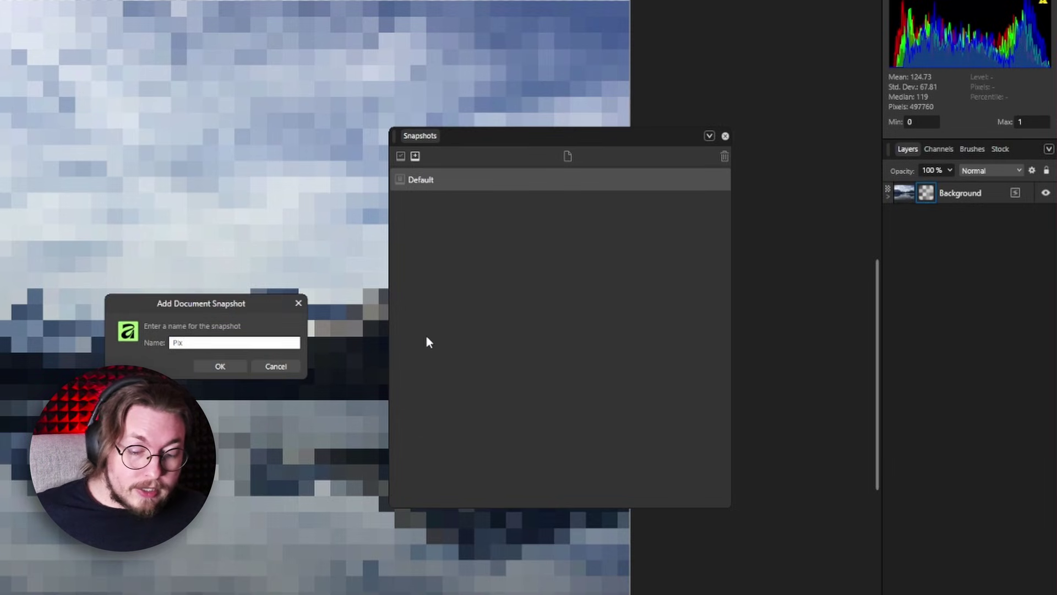
{"action": "type", "text": "elate"}
{"action": "key", "text": "Return"}
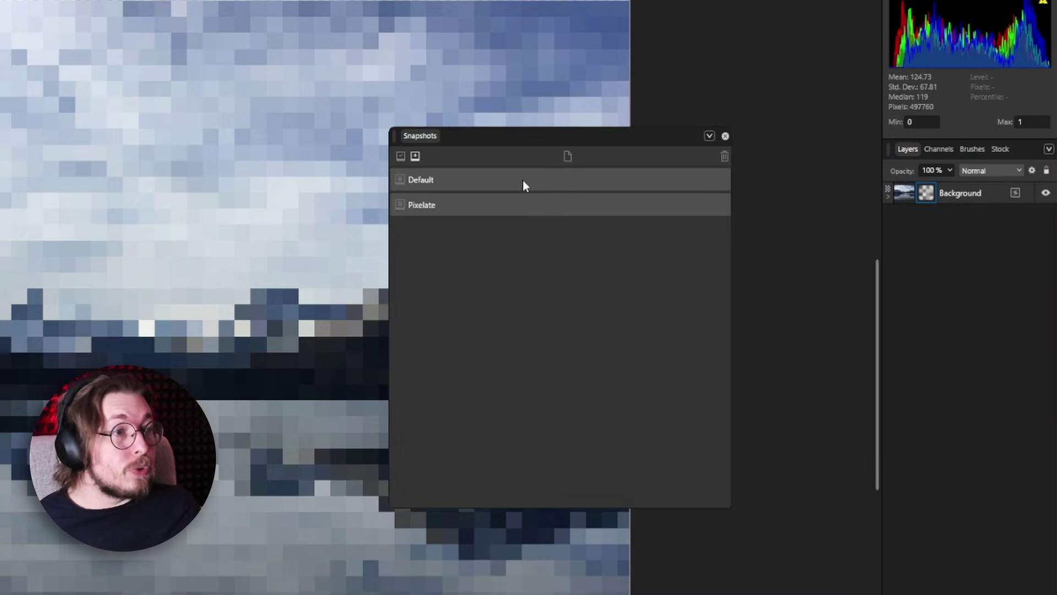
Restore the document to the Default snapshot.
{"action": "left_click", "coordinate": [432, 182]}
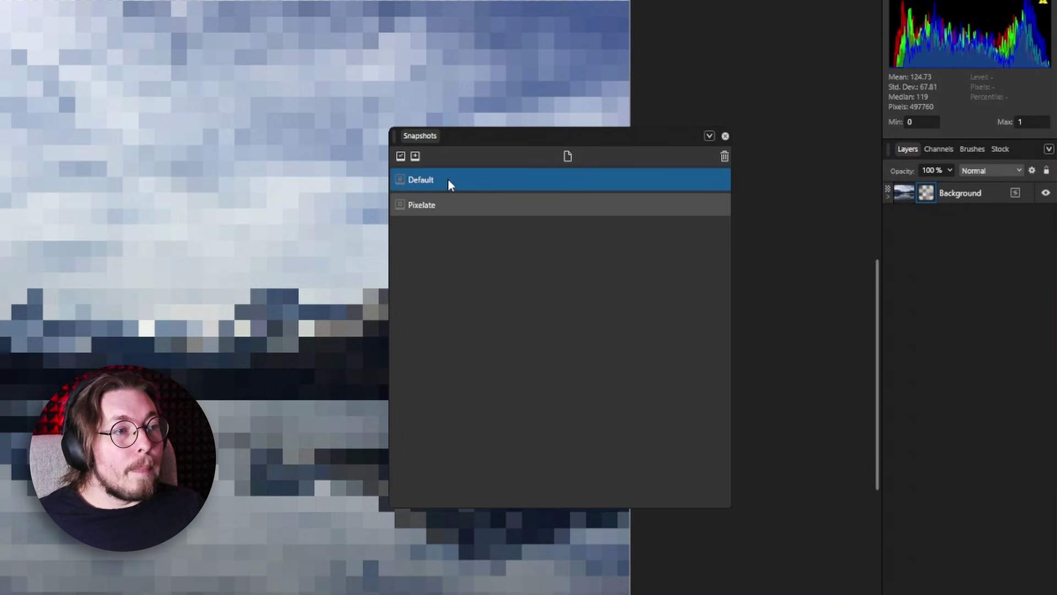
{"action": "left_click", "coordinate": [400, 157]}
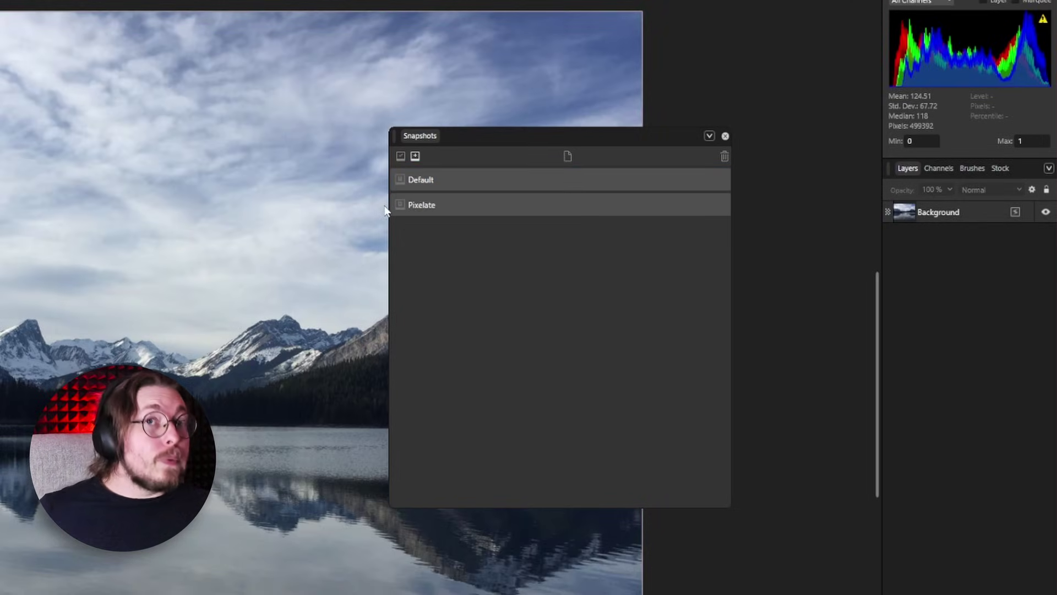
Restore the document to the Pixelate snapshot and return it to the Default snapshot.
{"action": "left_click", "coordinate": [475, 183]}
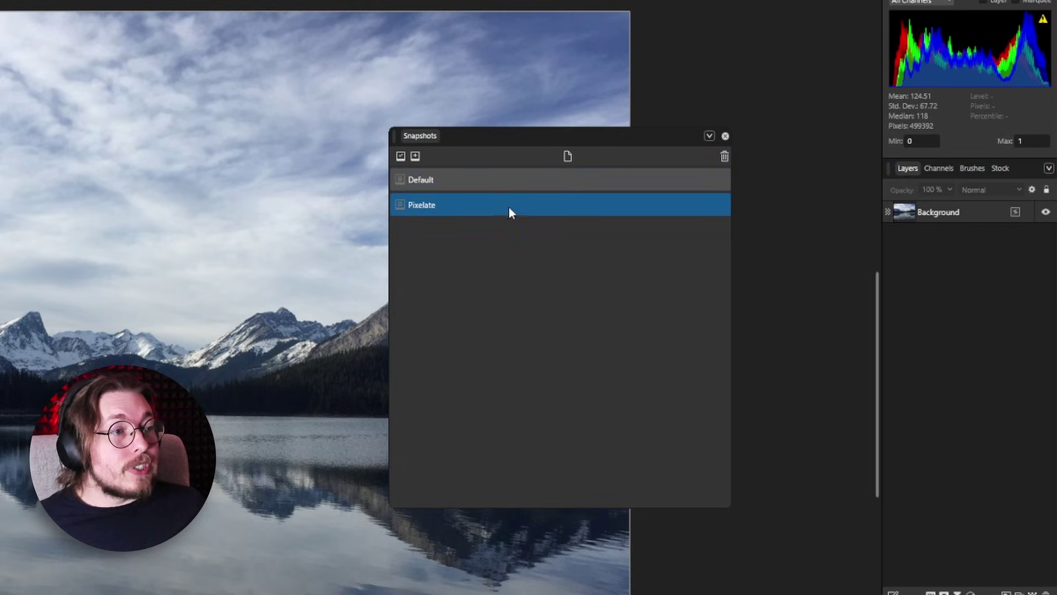
{"action": "left_click", "coordinate": [401, 157]}
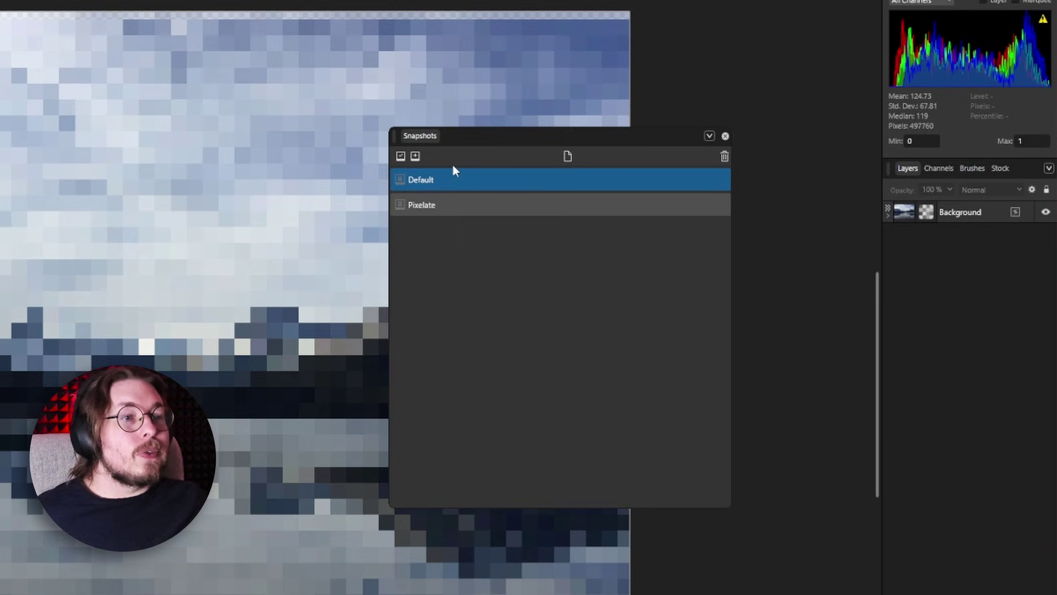
{"action": "left_click", "coordinate": [400, 156]}
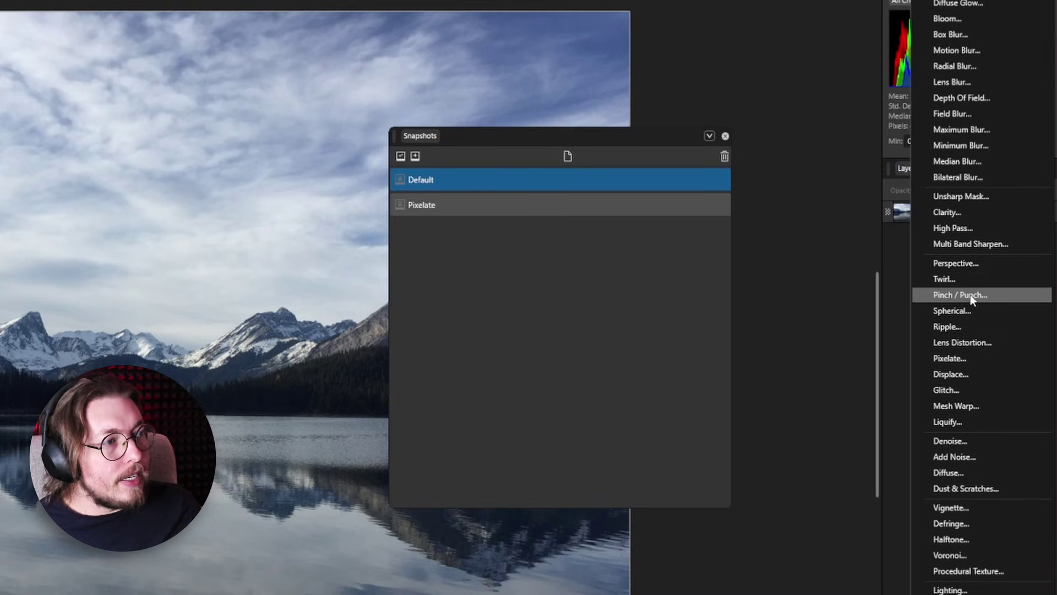
Apply a live Ripple filter to the photo and add a Normals adjustment above it.
{"action": "left_click", "coordinate": [969, 327]}
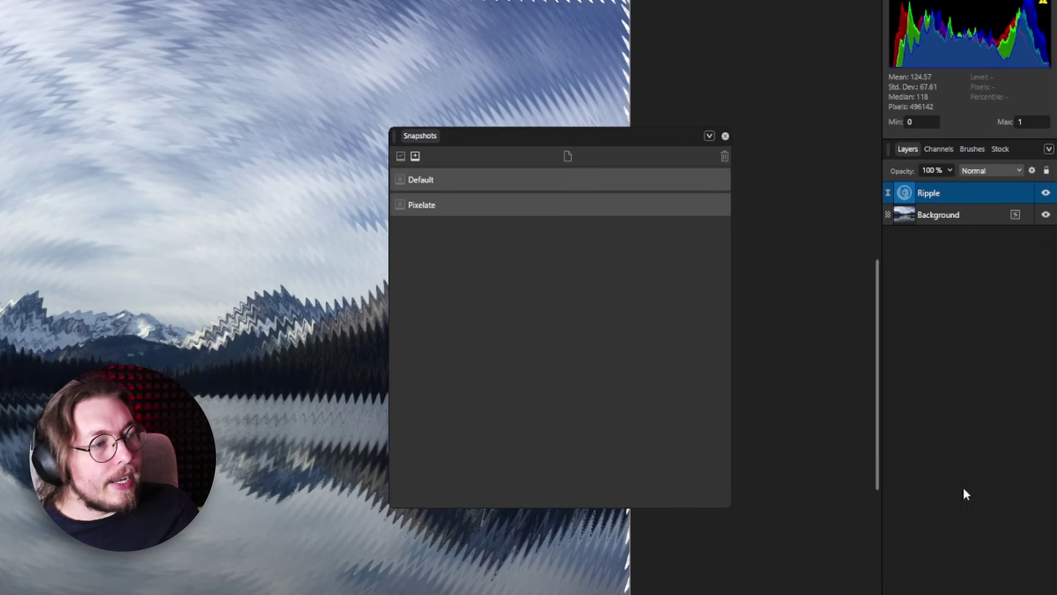
{"action": "left_click", "coordinate": [969, 594]}
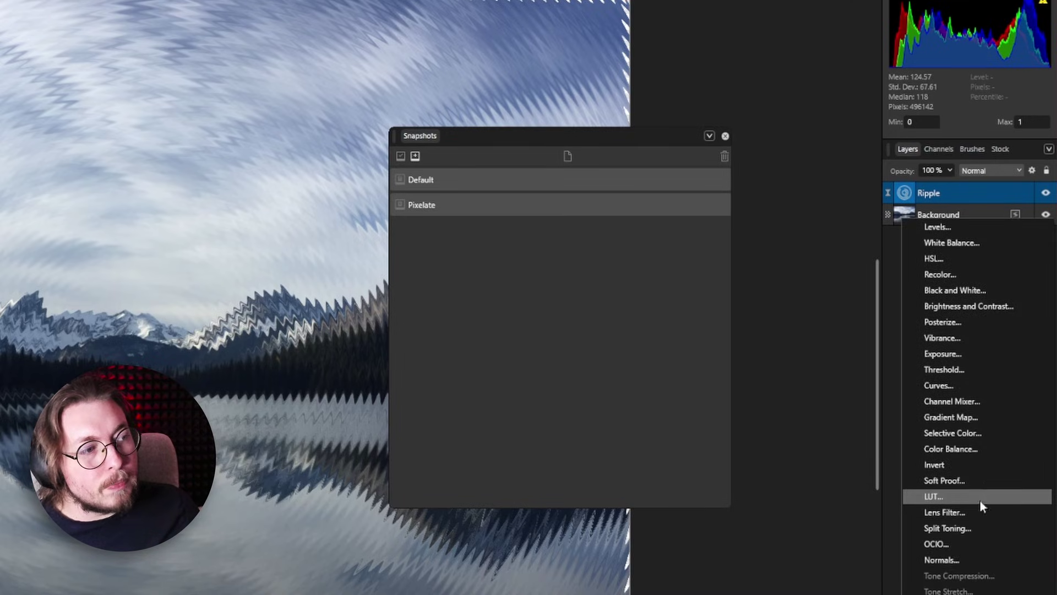
{"action": "left_click", "coordinate": [953, 560]}
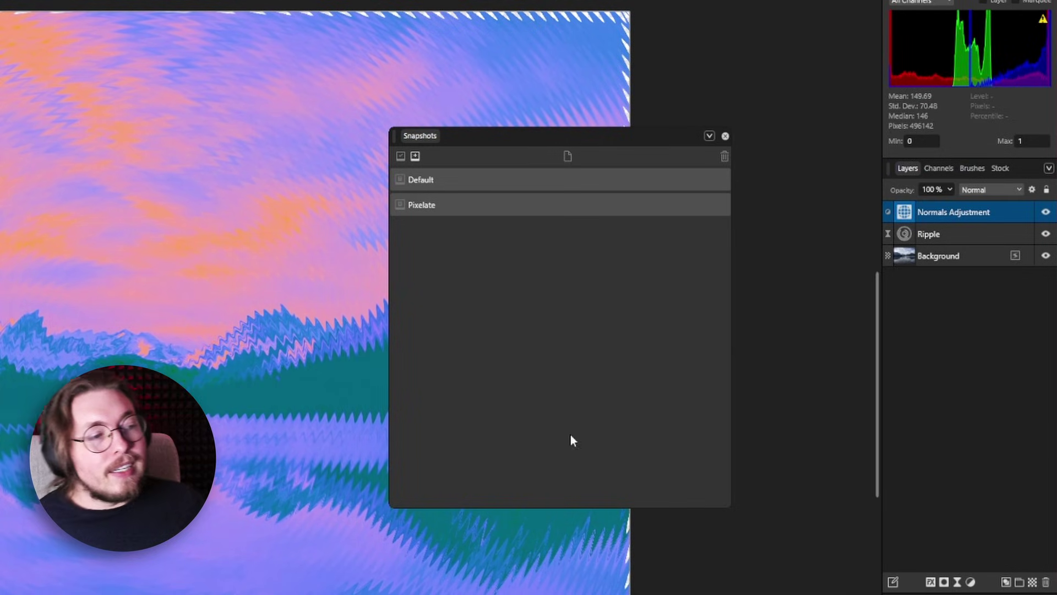
Add a document snapshot of the distorted, recoloured photo named Ripple and restore the document to the Default snapshot.
{"action": "left_click", "coordinate": [415, 156]}
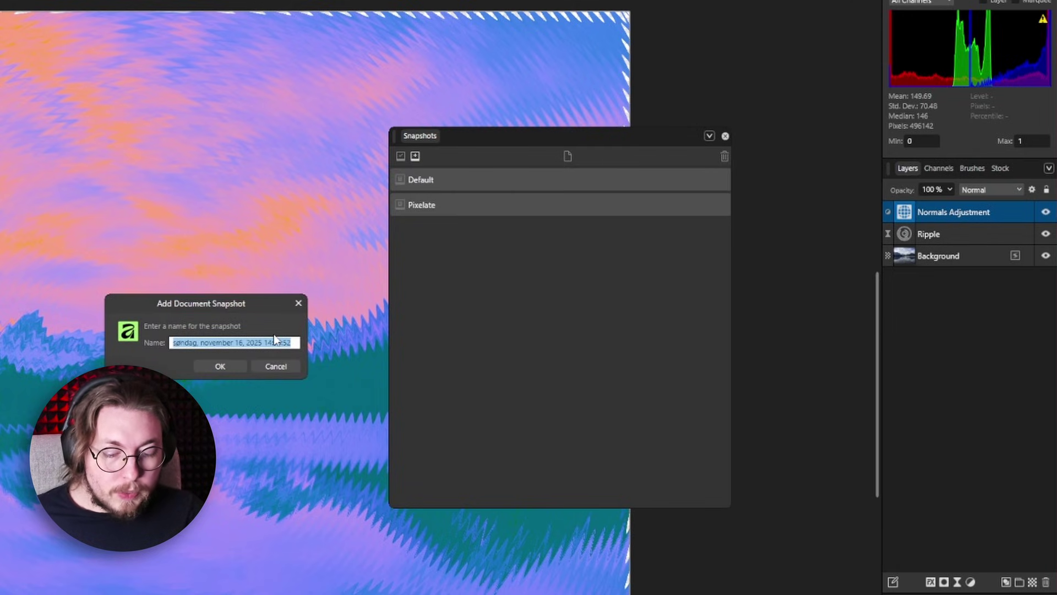
{"action": "type", "text": "Ripple"}
{"action": "key", "text": "Return"}
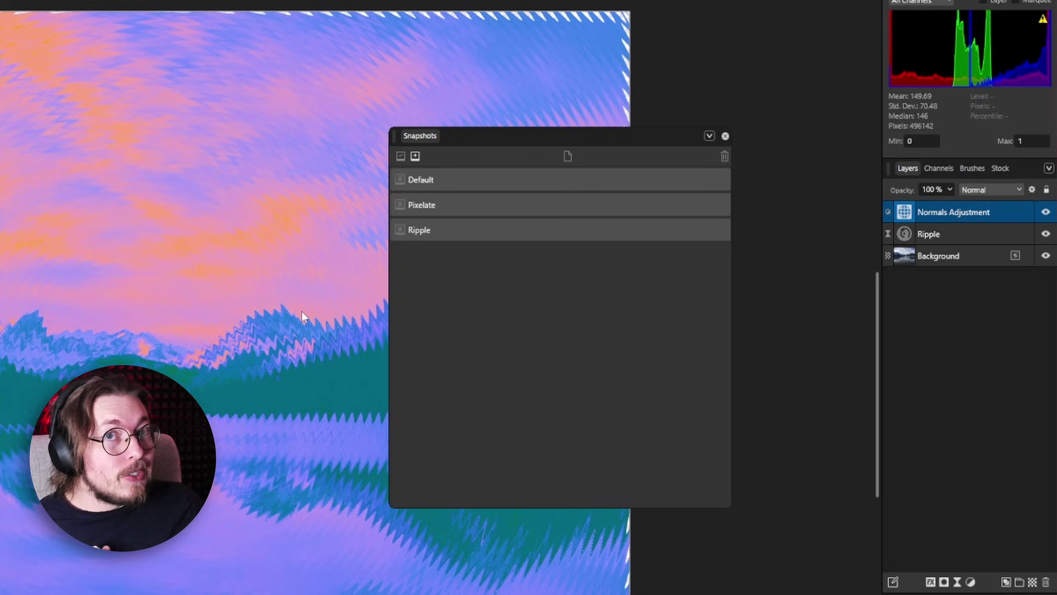
{"action": "left_click", "coordinate": [467, 179]}
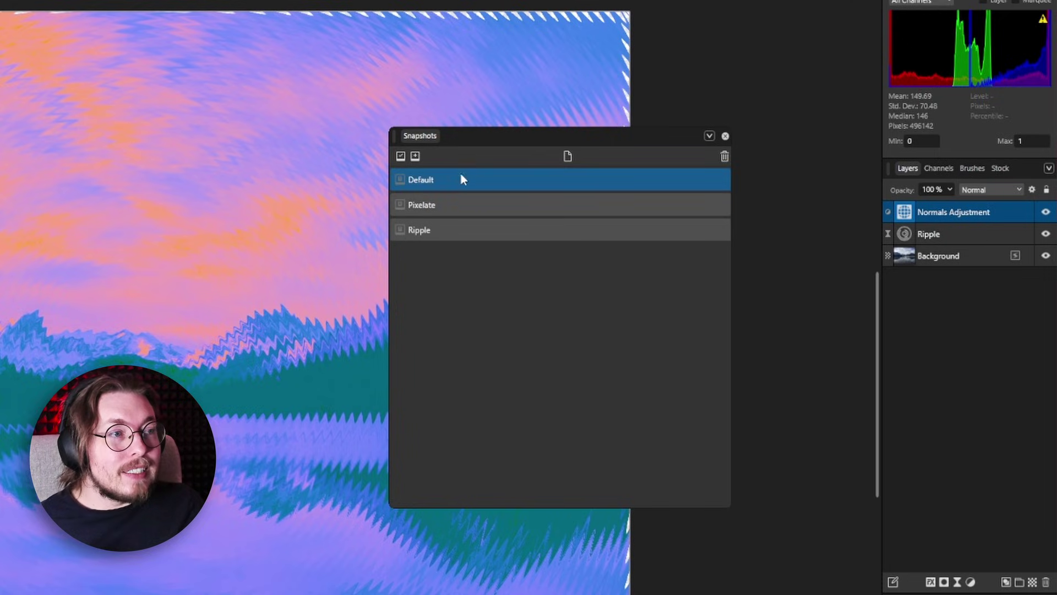
{"action": "left_click", "coordinate": [400, 156]}
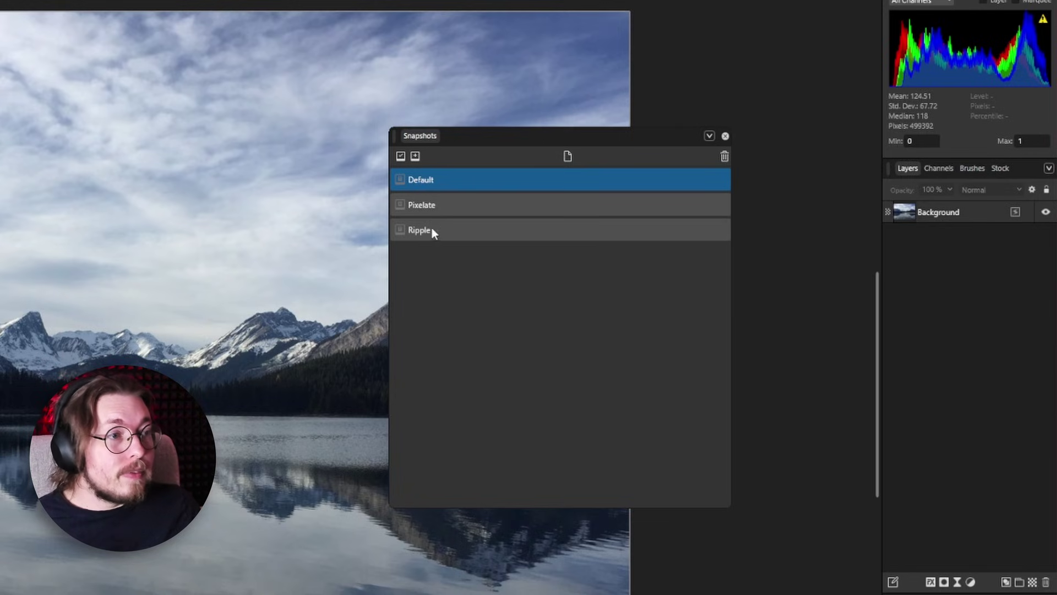
Set the Pixelate snapshot as the Undo Brush source and paint it over the lake on the Background layer.
{"action": "left_click", "coordinate": [399, 204]}
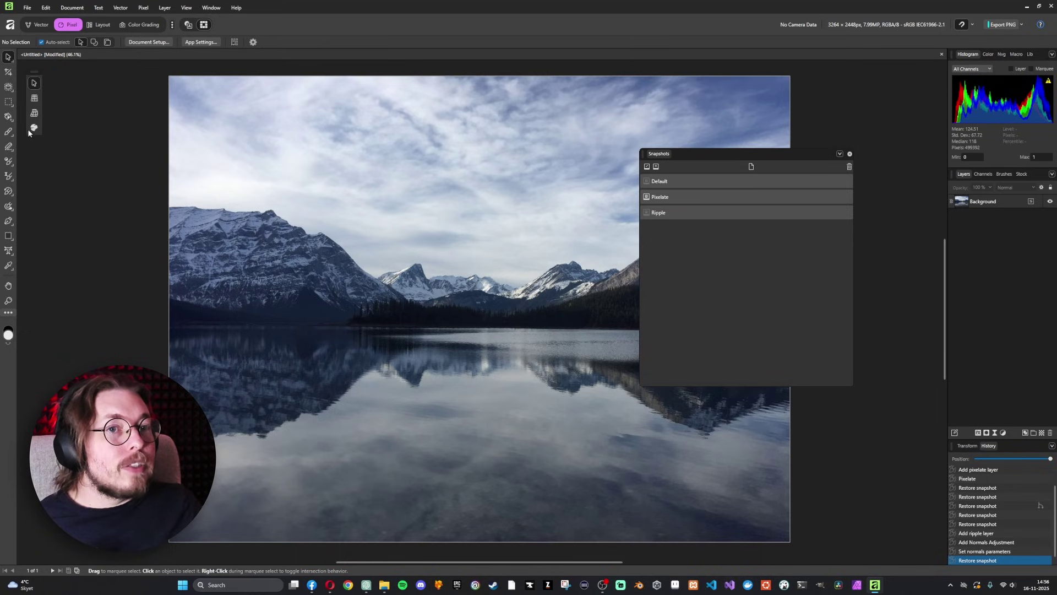
{"action": "left_click", "coordinate": [8, 177]}
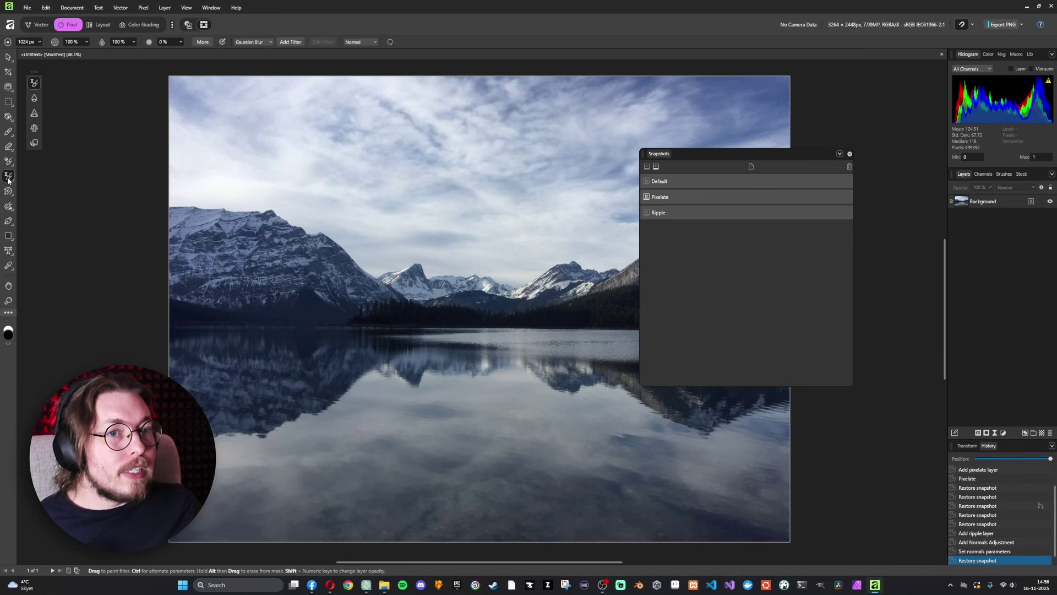
{"action": "left_click", "coordinate": [8, 192]}
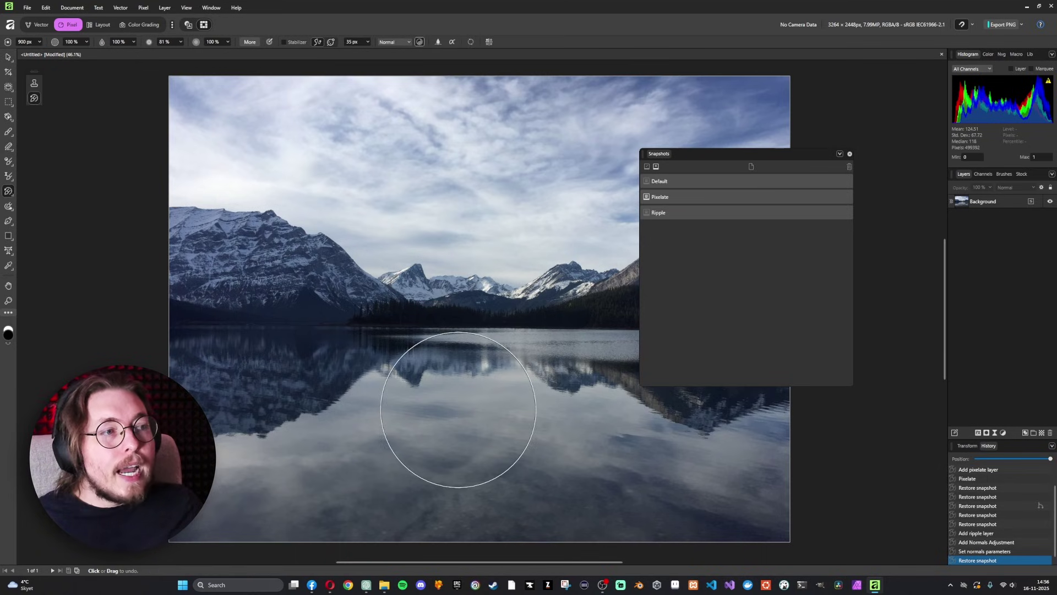
{"action": "mouse_move", "coordinate": [458, 409]}
{"action": "left_mouse_down"}
{"action": "mouse_move", "coordinate": [377, 436]}
{"action": "mouse_move", "coordinate": [609, 443]}
{"action": "mouse_move", "coordinate": [307, 428]}
{"action": "left_mouse_up"}
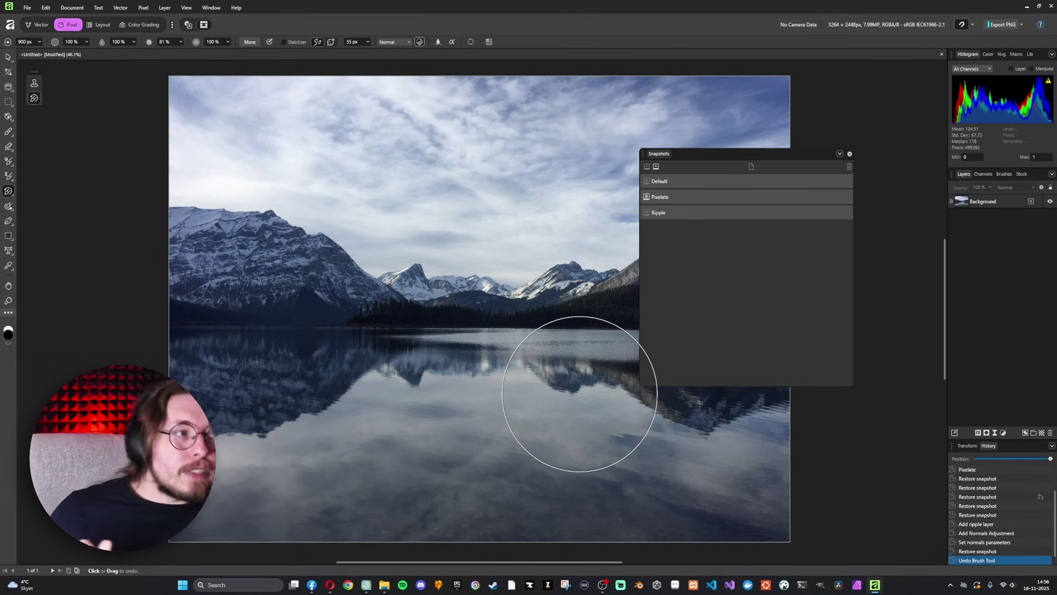
{"action": "left_click", "coordinate": [1008, 203]}
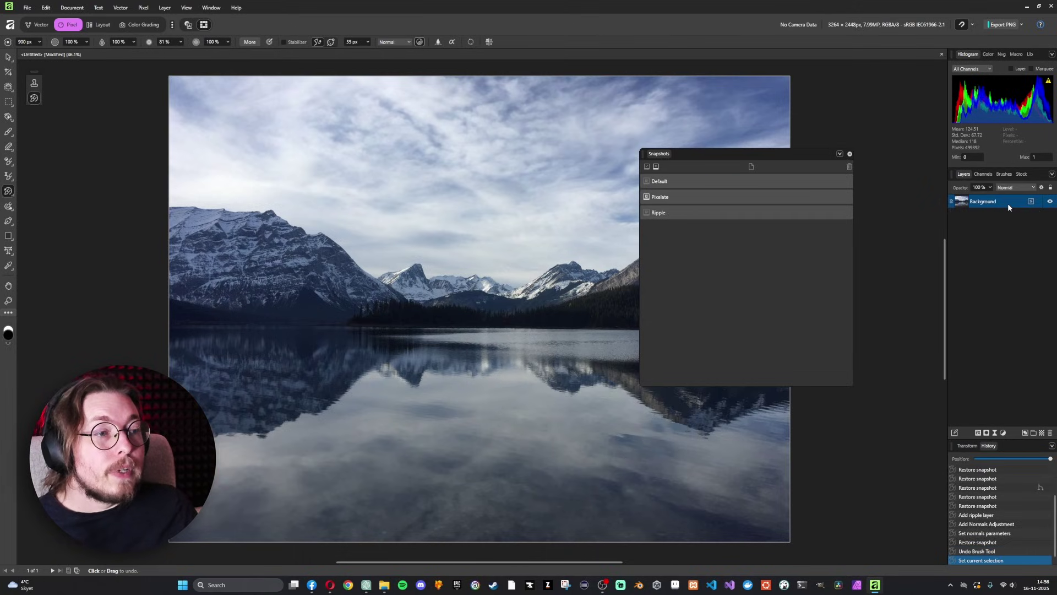
{"action": "left_click_drag", "start_coordinate": [433, 419], "coordinate": [438, 422]}
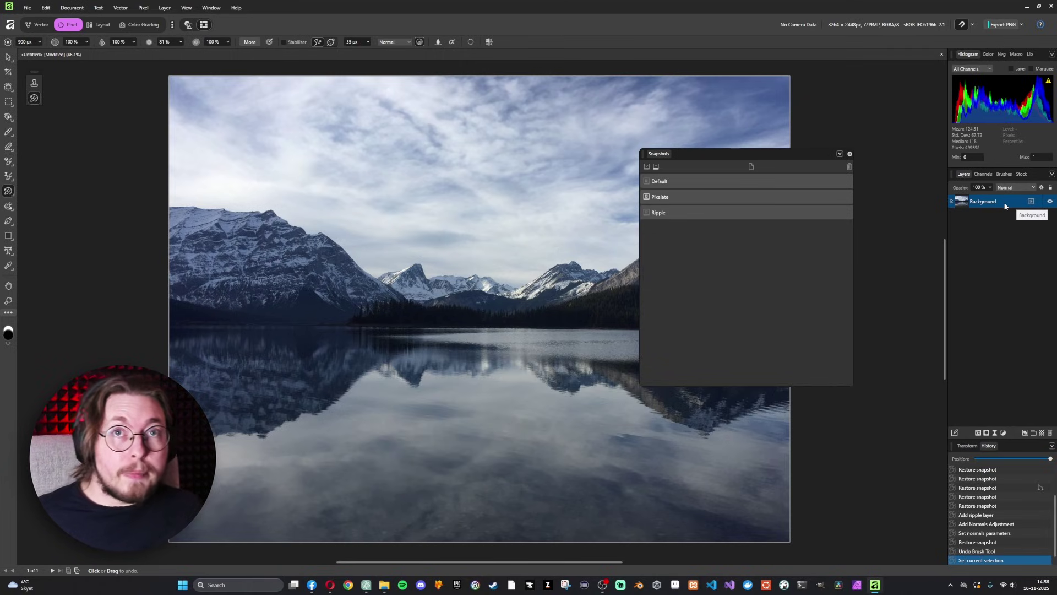
{"action": "mouse_move", "coordinate": [447, 391]}
{"action": "left_mouse_down"}
{"action": "mouse_move", "coordinate": [359, 425]}
{"action": "mouse_move", "coordinate": [208, 402]}
{"action": "mouse_move", "coordinate": [721, 409]}
{"action": "mouse_move", "coordinate": [752, 423]}
{"action": "mouse_move", "coordinate": [761, 476]}
{"action": "mouse_move", "coordinate": [691, 499]}
{"action": "mouse_move", "coordinate": [168, 506]}
{"action": "left_mouse_up"}
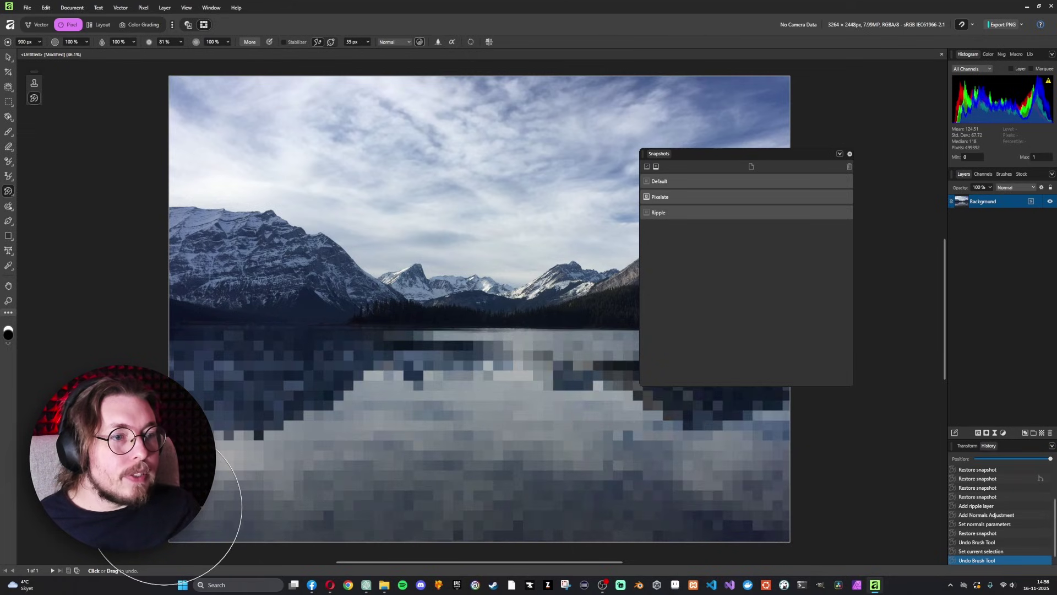
Set the Ripple snapshot as the Undo Brush source and paint it over the sky, using a 144 px brush along the distant ridgeline.
{"action": "left_click", "coordinate": [647, 213]}
{"action": "mouse_move", "coordinate": [554, 377]}
{"action": "left_mouse_down"}
{"action": "mouse_move", "coordinate": [499, 463]}
{"action": "mouse_move", "coordinate": [477, 467]}
{"action": "mouse_move", "coordinate": [420, 427]}
{"action": "left_mouse_up"}
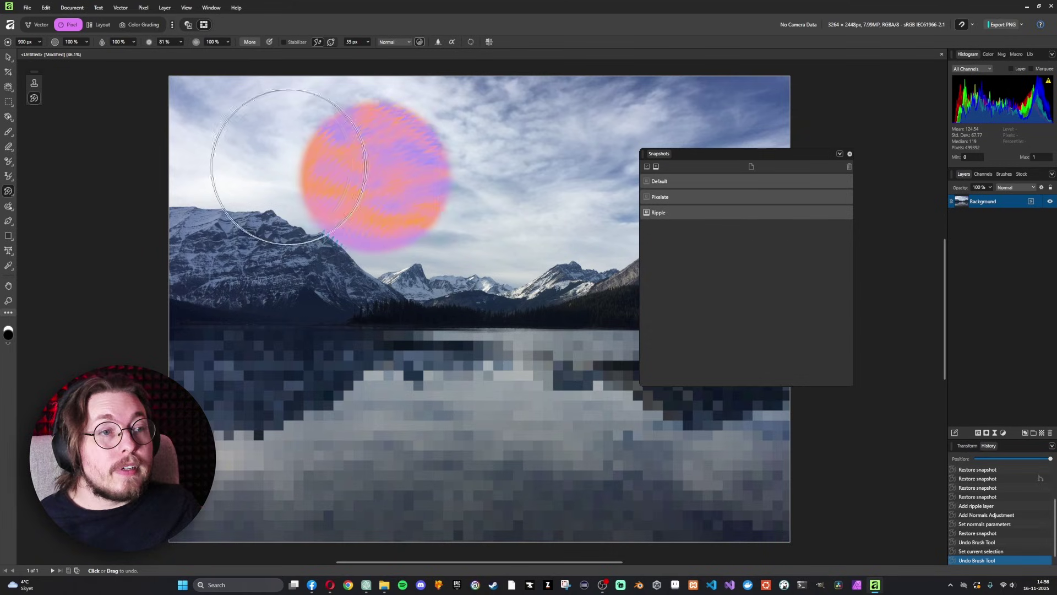
{"action": "mouse_move", "coordinate": [195, 131]}
{"action": "left_mouse_down"}
{"action": "mouse_move", "coordinate": [352, 100]}
{"action": "mouse_move", "coordinate": [789, 109]}
{"action": "mouse_move", "coordinate": [710, 126]}
{"action": "mouse_move", "coordinate": [590, 177]}
{"action": "mouse_move", "coordinate": [491, 196]}
{"action": "mouse_move", "coordinate": [319, 183]}
{"action": "mouse_move", "coordinate": [259, 144]}
{"action": "mouse_move", "coordinate": [397, 186]}
{"action": "mouse_move", "coordinate": [347, 186]}
{"action": "left_mouse_up"}
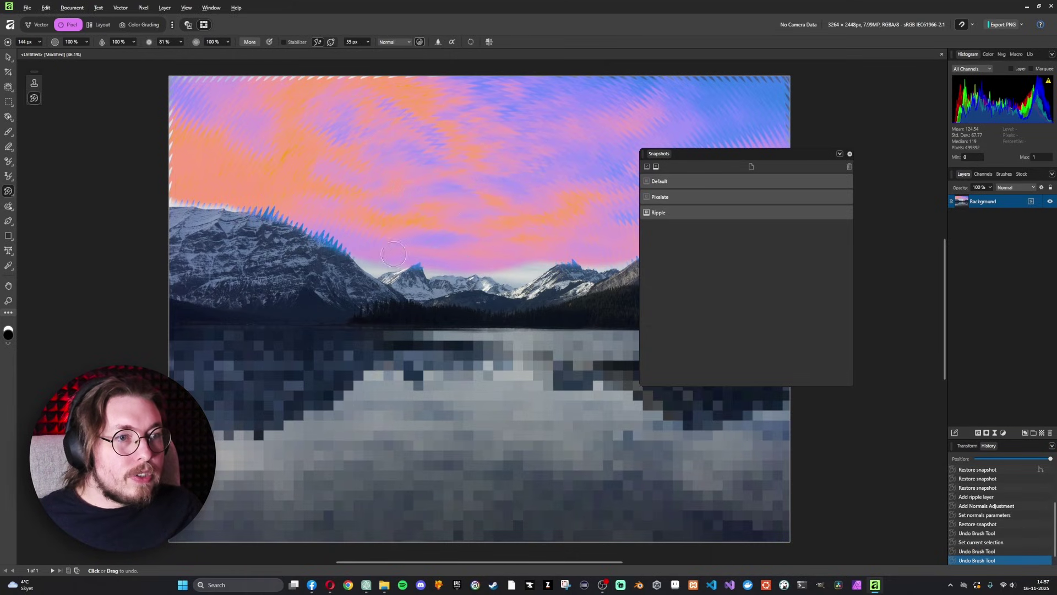
{"action": "mouse_move", "coordinate": [380, 263]}
{"action": "left_mouse_down"}
{"action": "mouse_move", "coordinate": [369, 267]}
{"action": "mouse_move", "coordinate": [397, 257]}
{"action": "mouse_move", "coordinate": [553, 275]}
{"action": "mouse_move", "coordinate": [551, 292]}
{"action": "left_mouse_up"}
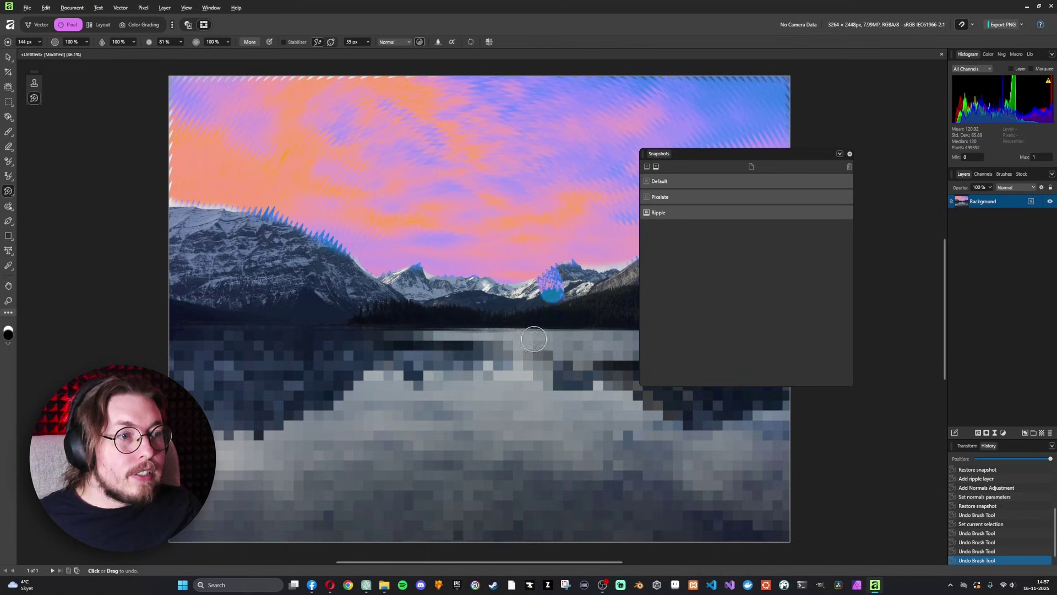
Paint a Ripple streak from the distant mountains into the lake, and cover it using the Default snapshot on land and Pixelate on water.
{"action": "left_click_drag", "start_coordinate": [534, 338], "coordinate": [451, 424]}
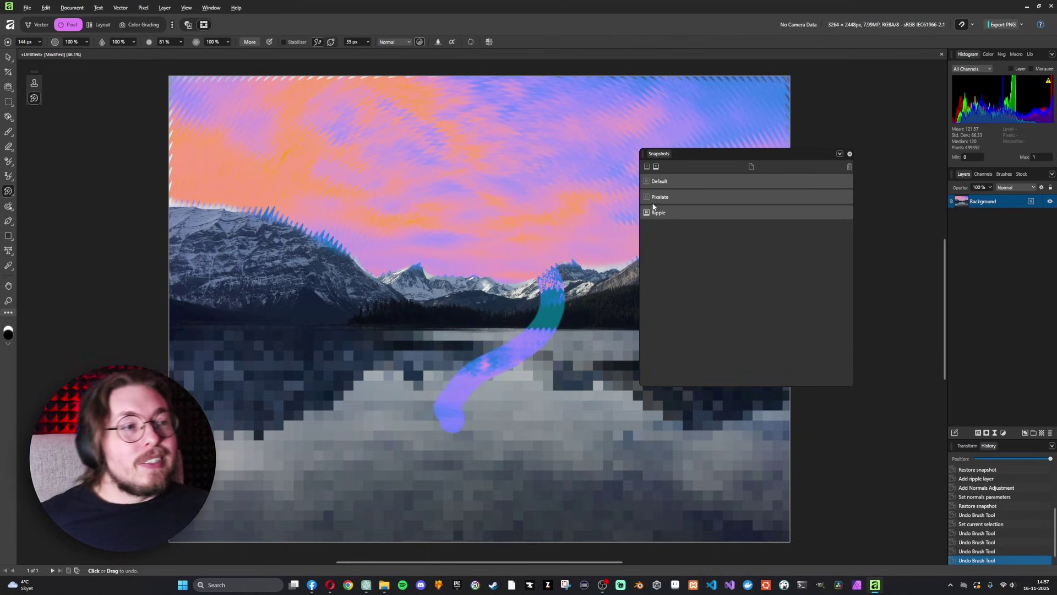
{"action": "left_click", "coordinate": [646, 180]}
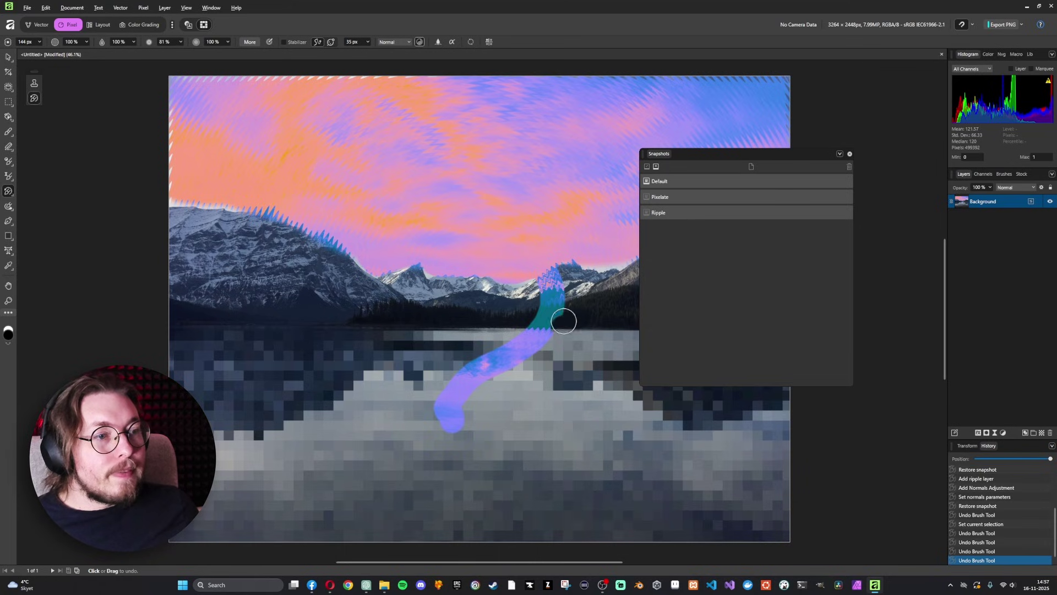
{"action": "mouse_move", "coordinate": [563, 321]}
{"action": "left_mouse_down"}
{"action": "mouse_move", "coordinate": [550, 291]}
{"action": "mouse_move", "coordinate": [567, 278]}
{"action": "mouse_move", "coordinate": [566, 301]}
{"action": "mouse_move", "coordinate": [523, 314]}
{"action": "mouse_move", "coordinate": [556, 300]}
{"action": "left_mouse_up"}
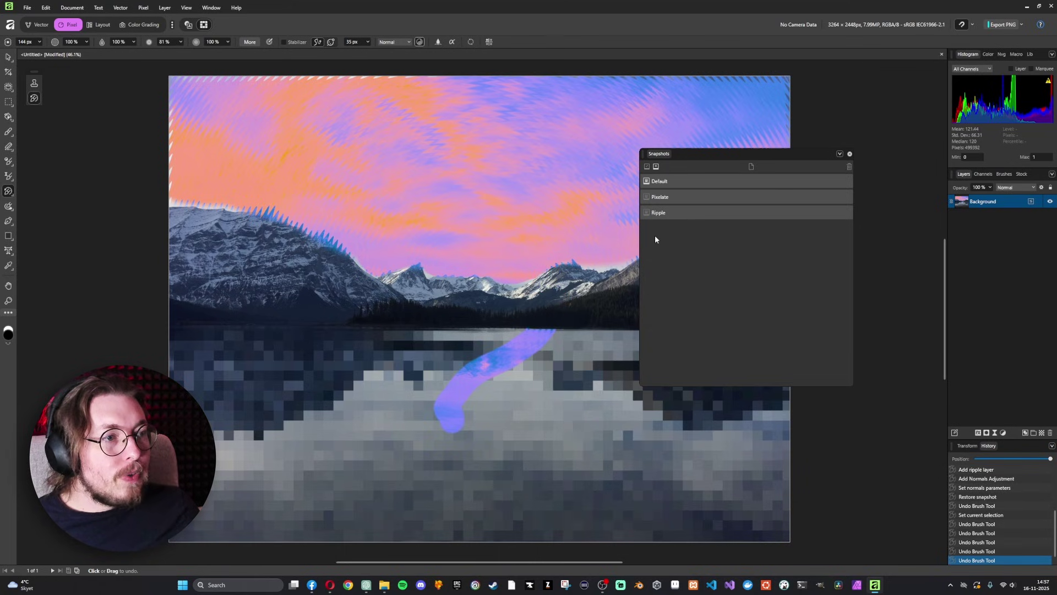
{"action": "left_click", "coordinate": [646, 197]}
{"action": "mouse_move", "coordinate": [575, 355]}
{"action": "left_mouse_down"}
{"action": "mouse_move", "coordinate": [559, 340]}
{"action": "mouse_move", "coordinate": [516, 338]}
{"action": "mouse_move", "coordinate": [518, 346]}
{"action": "mouse_move", "coordinate": [449, 367]}
{"action": "mouse_move", "coordinate": [505, 375]}
{"action": "mouse_move", "coordinate": [453, 428]}
{"action": "mouse_move", "coordinate": [427, 423]}
{"action": "mouse_move", "coordinate": [491, 414]}
{"action": "left_mouse_up"}
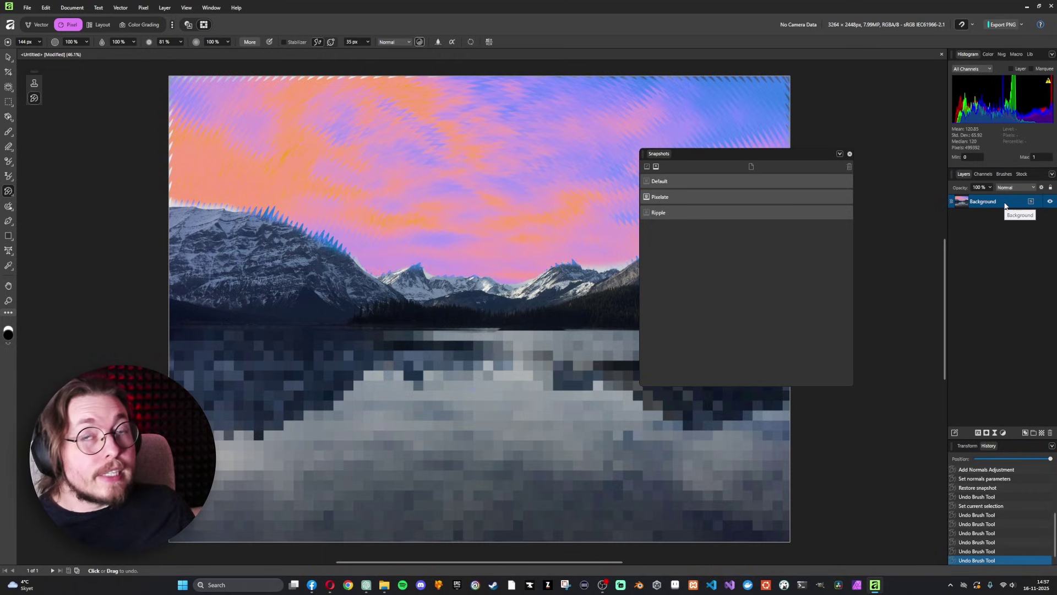
Add a pixel layer and paint the Ripple snapshot onto it over the lake and the unpainted sky above the far-right mountain.
{"action": "left_click", "coordinate": [1042, 432]}
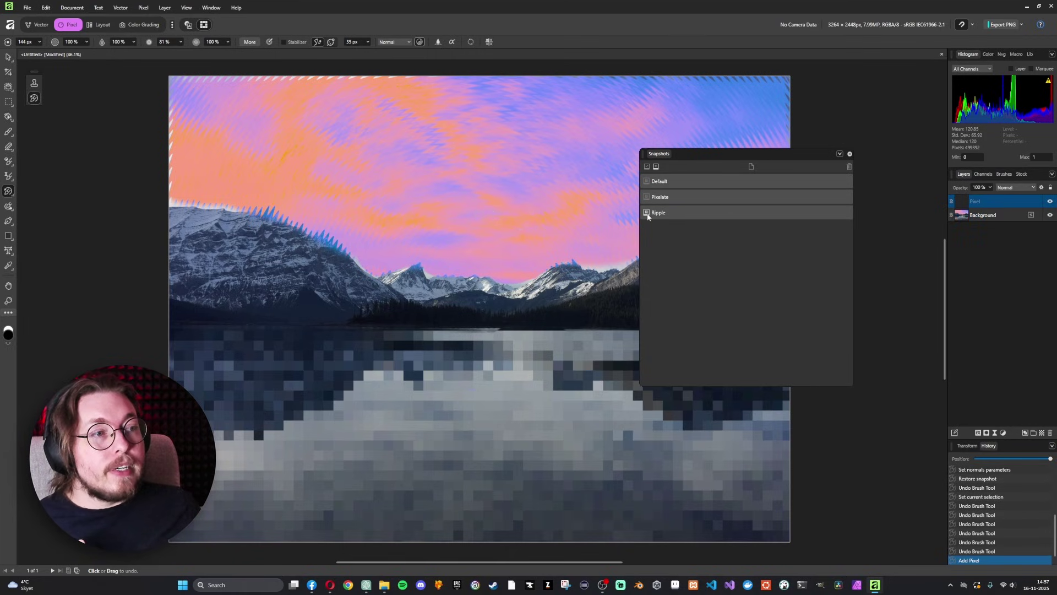
{"action": "left_click_drag", "start_coordinate": [361, 333], "coordinate": [542, 413]}
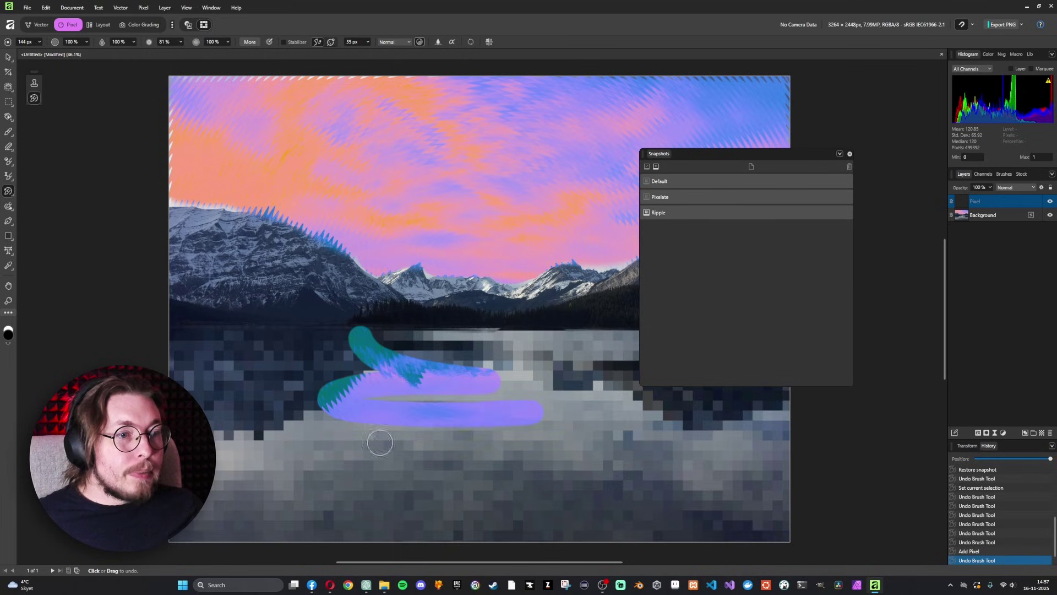
{"action": "mouse_move", "coordinate": [380, 442]}
{"action": "left_mouse_down"}
{"action": "mouse_move", "coordinate": [426, 478]}
{"action": "mouse_move", "coordinate": [471, 489]}
{"action": "mouse_move", "coordinate": [473, 370]}
{"action": "mouse_move", "coordinate": [367, 394]}
{"action": "mouse_move", "coordinate": [452, 426]}
{"action": "mouse_move", "coordinate": [404, 445]}
{"action": "mouse_move", "coordinate": [426, 445]}
{"action": "left_mouse_up"}
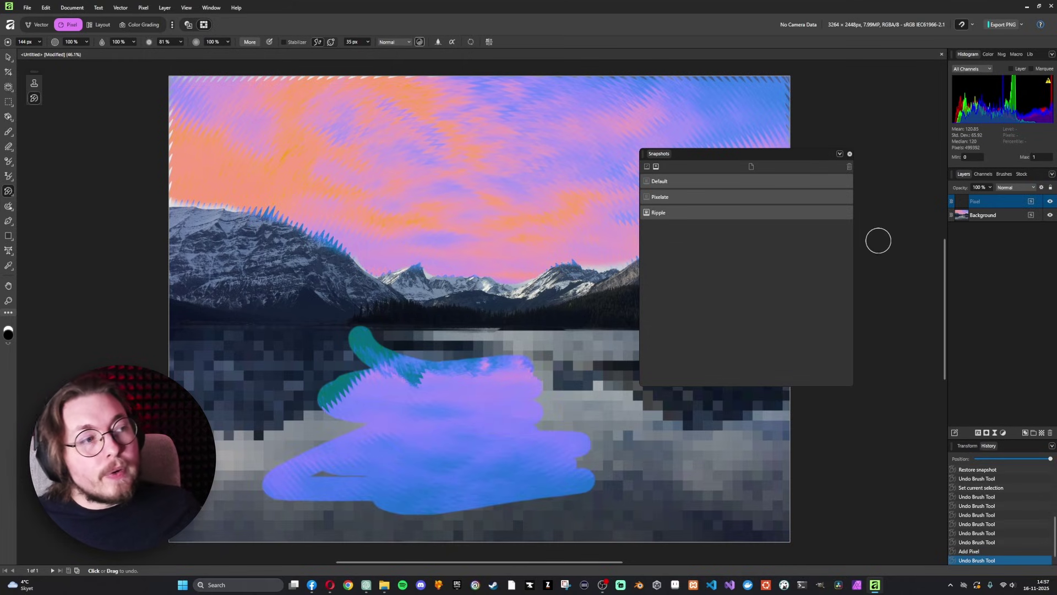
{"action": "mouse_move", "coordinate": [515, 416]}
{"action": "left_mouse_down"}
{"action": "mouse_move", "coordinate": [684, 420]}
{"action": "mouse_move", "coordinate": [637, 465]}
{"action": "mouse_move", "coordinate": [321, 482]}
{"action": "mouse_move", "coordinate": [185, 501]}
{"action": "mouse_move", "coordinate": [302, 508]}
{"action": "mouse_move", "coordinate": [760, 481]}
{"action": "mouse_move", "coordinate": [776, 463]}
{"action": "mouse_move", "coordinate": [708, 431]}
{"action": "mouse_move", "coordinate": [605, 432]}
{"action": "mouse_move", "coordinate": [497, 410]}
{"action": "mouse_move", "coordinate": [282, 398]}
{"action": "mouse_move", "coordinate": [180, 403]}
{"action": "mouse_move", "coordinate": [175, 417]}
{"action": "mouse_move", "coordinate": [189, 429]}
{"action": "mouse_move", "coordinate": [384, 375]}
{"action": "mouse_move", "coordinate": [460, 409]}
{"action": "mouse_move", "coordinate": [567, 402]}
{"action": "left_mouse_up"}
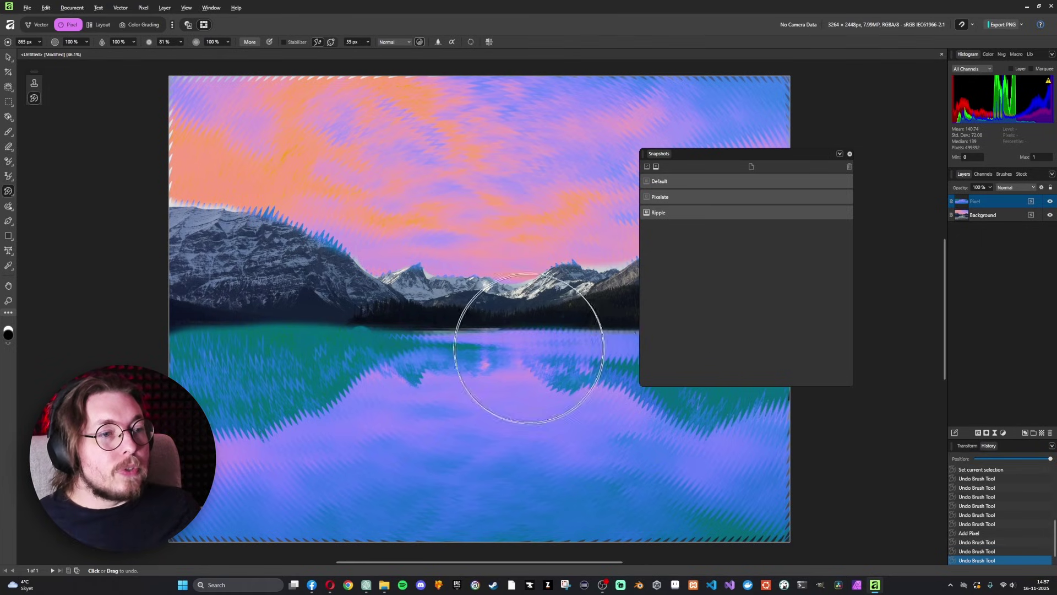
{"action": "mouse_move", "coordinate": [768, 153]}
{"action": "left_mouse_down"}
{"action": "mouse_move", "coordinate": [920, 147]}
{"action": "mouse_move", "coordinate": [896, 159]}
{"action": "mouse_move", "coordinate": [861, 239]}
{"action": "left_mouse_up"}
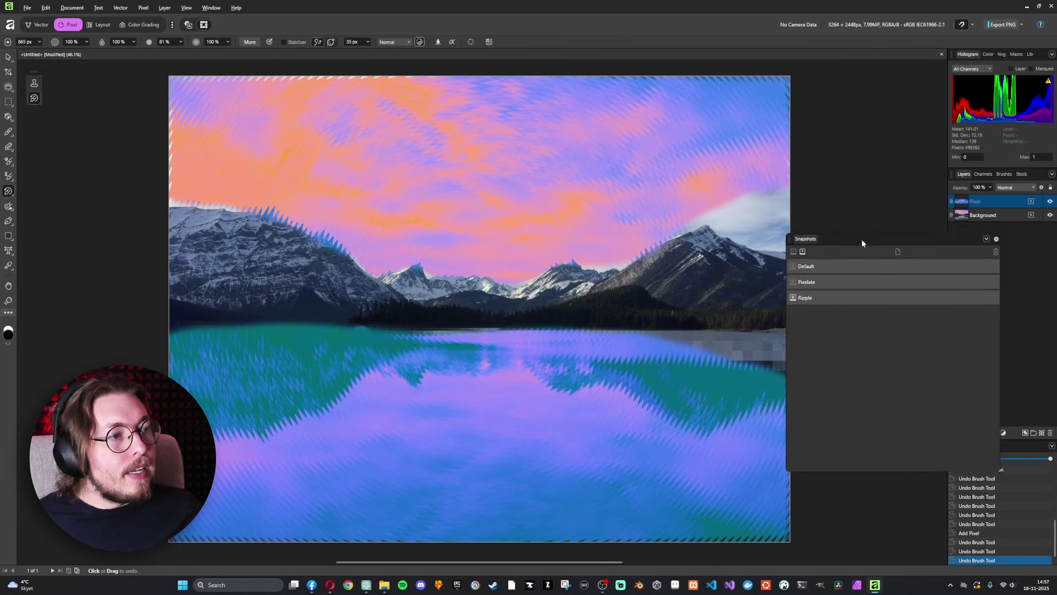
{"action": "mouse_move", "coordinate": [723, 191]}
{"action": "left_mouse_down"}
{"action": "mouse_move", "coordinate": [786, 155]}
{"action": "mouse_move", "coordinate": [791, 165]}
{"action": "mouse_move", "coordinate": [760, 147]}
{"action": "left_mouse_up"}
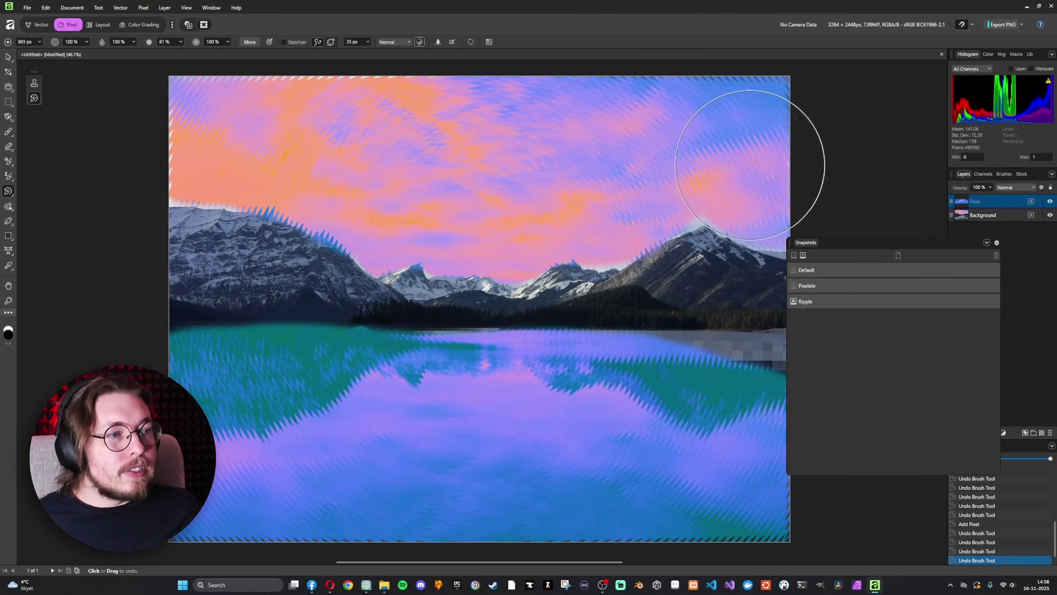
Paint the Pixelate snapshot over the lake on the pixel layer and save the result as a document snapshot named new01.
{"action": "left_click", "coordinate": [793, 285]}
{"action": "left_click", "coordinate": [803, 256]}
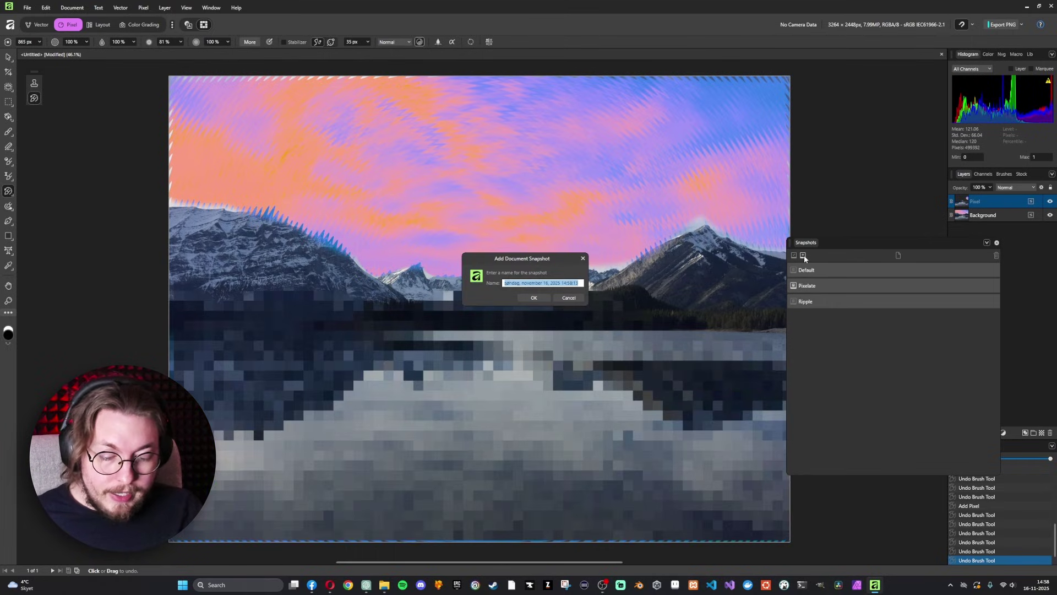
{"action": "type", "text": "new01"}
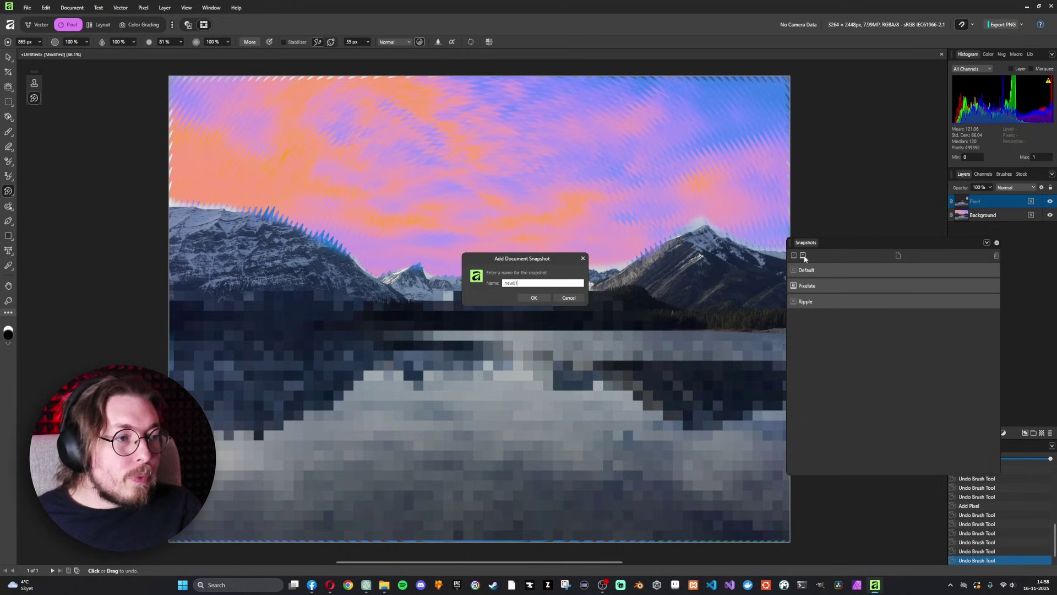
{"action": "key", "text": "Return"}
Restore the document to the Default snapshot and add an HSL adjustment with a Hue Shift of about -65°.
{"action": "left_click", "coordinate": [825, 269]}
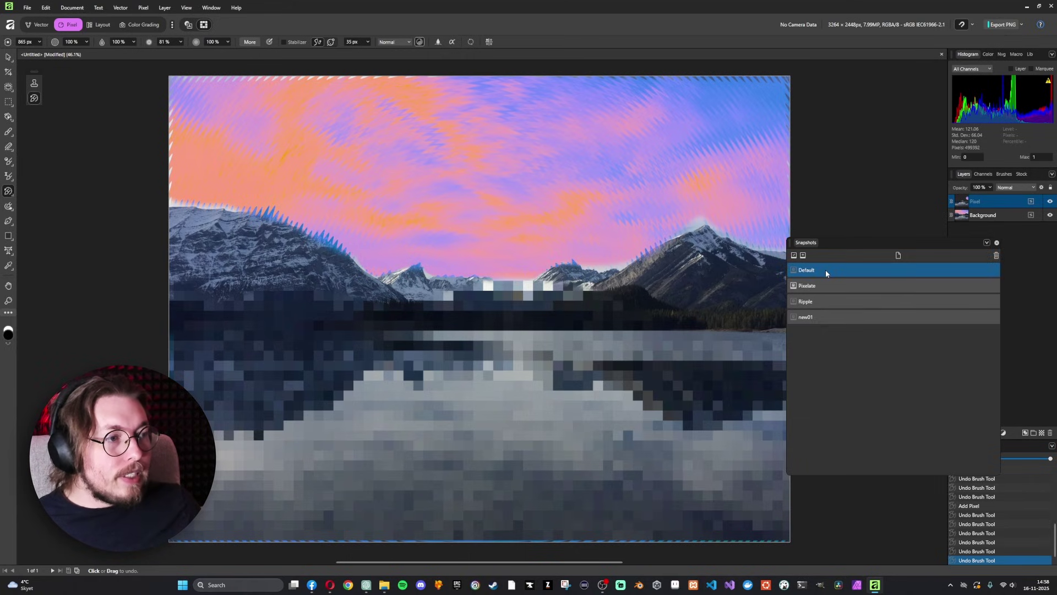
{"action": "left_click", "coordinate": [794, 256]}
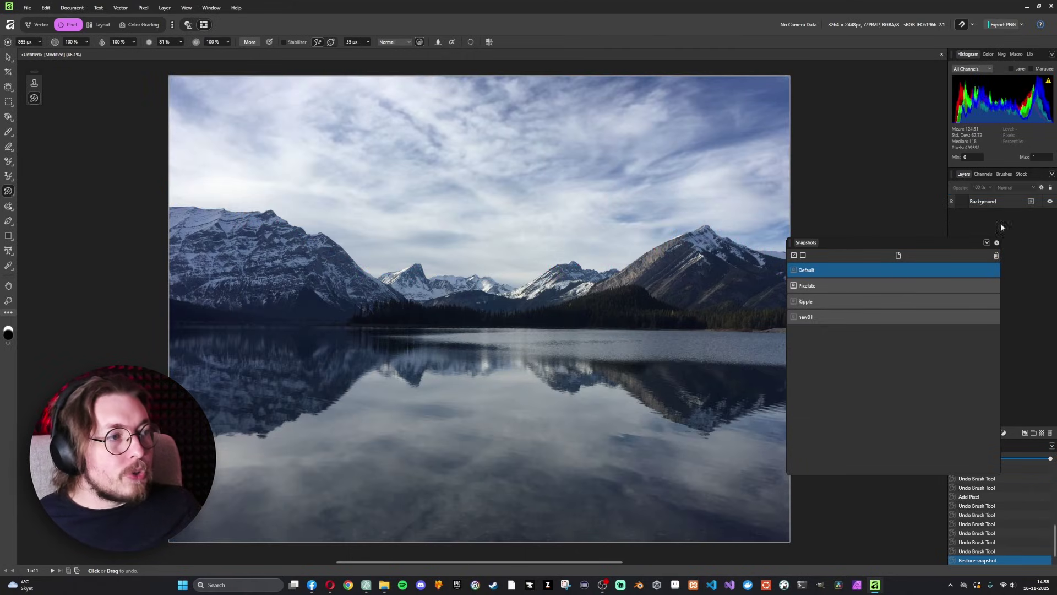
{"action": "left_click", "coordinate": [1003, 434]}
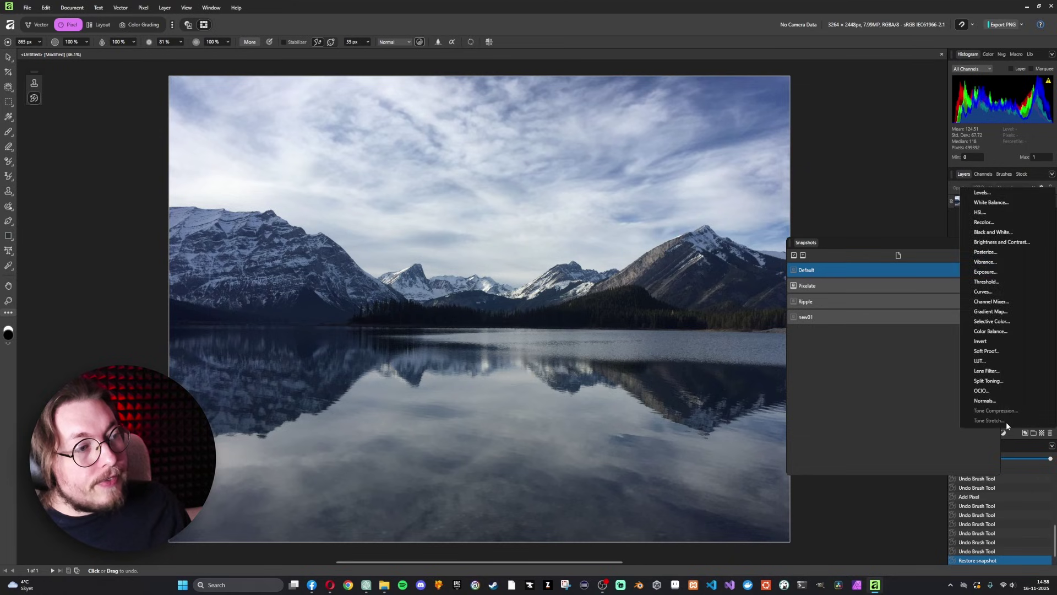
{"action": "left_click", "coordinate": [1002, 243]}
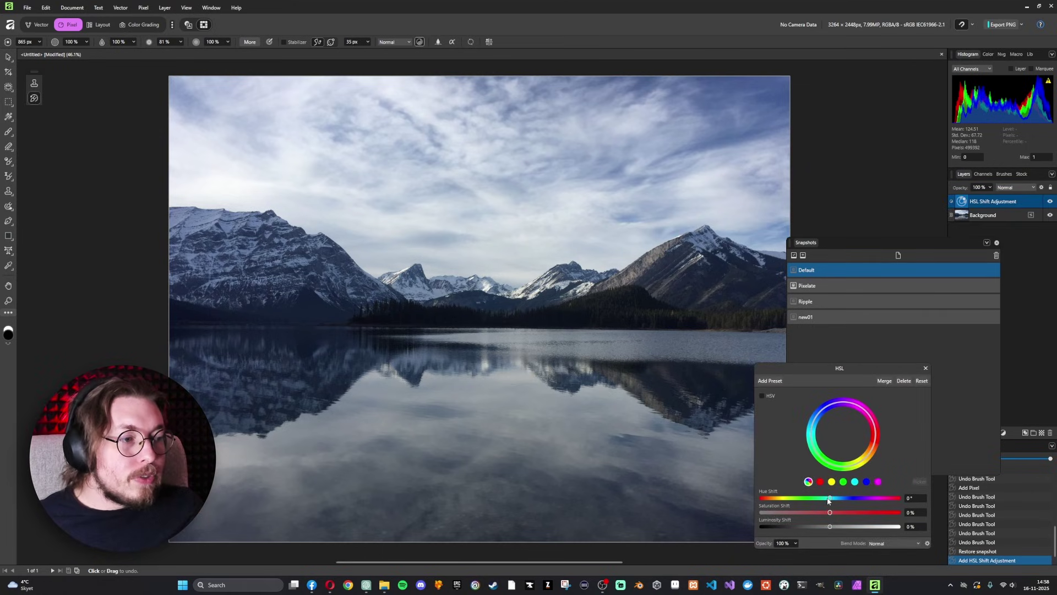
{"action": "left_click_drag", "start_coordinate": [829, 498], "coordinate": [805, 499]}
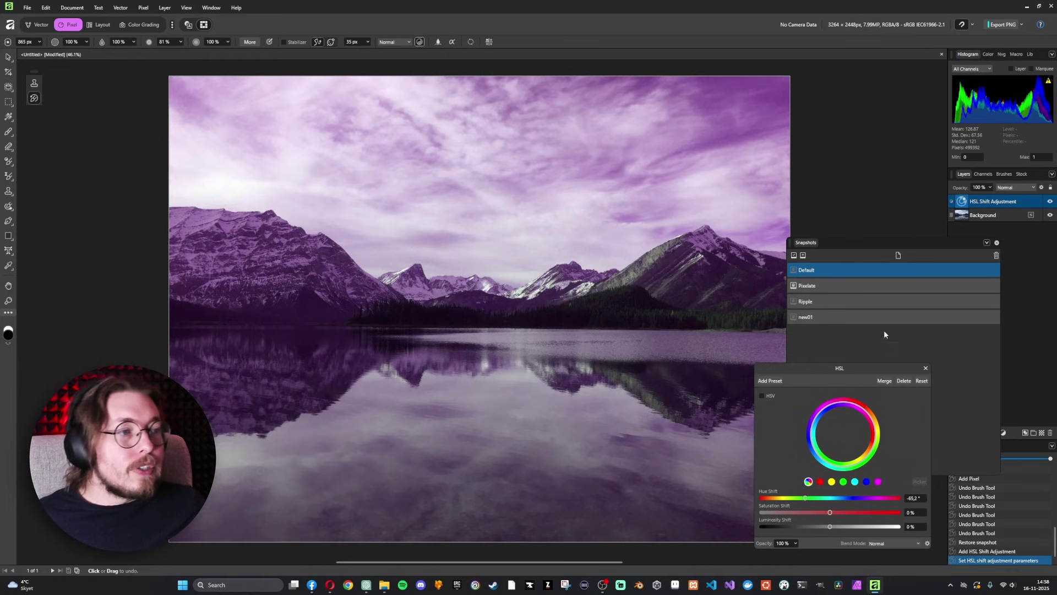
Set the new01 snapshot as the Undo Brush source and paint it over the central sky and distant mountains on the Background layer.
{"action": "left_click", "coordinate": [795, 318]}
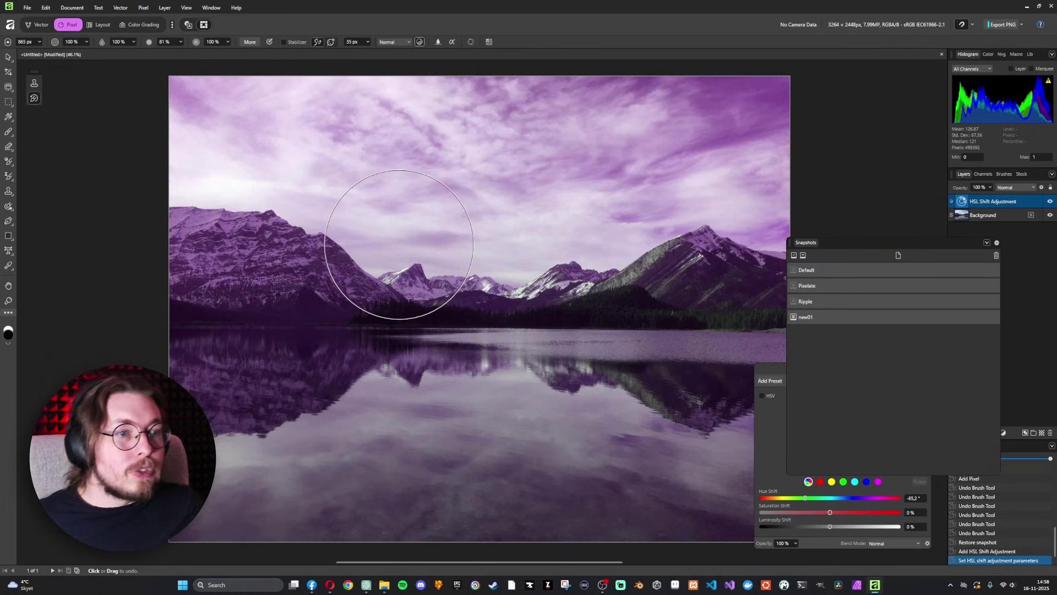
{"action": "left_click", "coordinate": [1006, 214]}
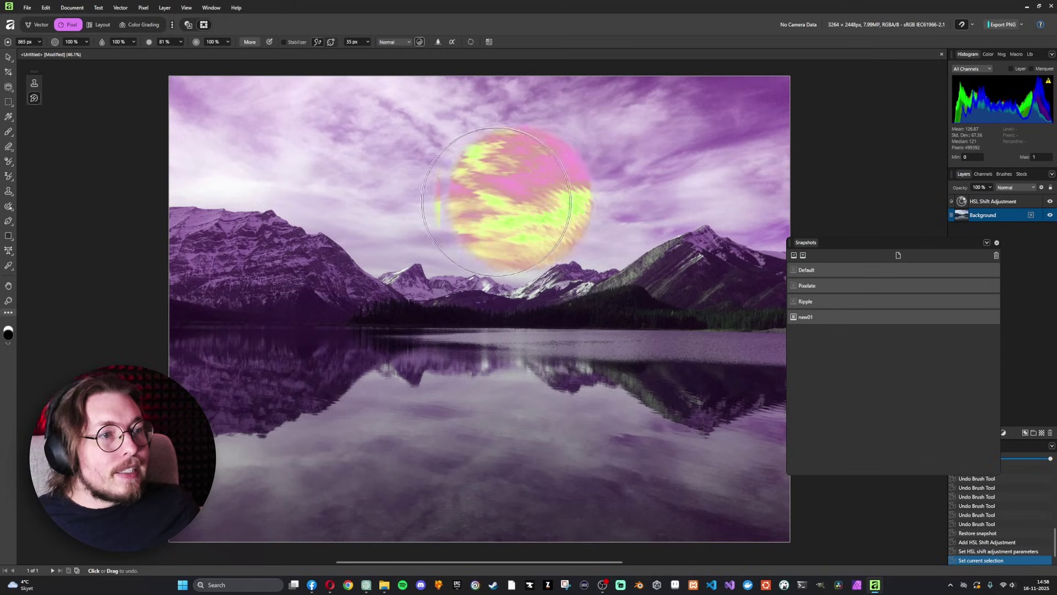
{"action": "mouse_move", "coordinate": [446, 285]}
{"action": "left_mouse_down"}
{"action": "mouse_move", "coordinate": [425, 320]}
{"action": "mouse_move", "coordinate": [456, 377]}
{"action": "mouse_move", "coordinate": [509, 407]}
{"action": "mouse_move", "coordinate": [532, 195]}
{"action": "mouse_move", "coordinate": [457, 201]}
{"action": "mouse_move", "coordinate": [415, 138]}
{"action": "mouse_move", "coordinate": [597, 173]}
{"action": "mouse_move", "coordinate": [408, 185]}
{"action": "mouse_move", "coordinate": [490, 256]}
{"action": "mouse_move", "coordinate": [457, 208]}
{"action": "mouse_move", "coordinate": [526, 252]}
{"action": "mouse_move", "coordinate": [489, 271]}
{"action": "mouse_move", "coordinate": [407, 268]}
{"action": "mouse_move", "coordinate": [417, 218]}
{"action": "mouse_move", "coordinate": [504, 209]}
{"action": "mouse_move", "coordinate": [441, 197]}
{"action": "mouse_move", "coordinate": [358, 229]}
{"action": "mouse_move", "coordinate": [395, 296]}
{"action": "left_mouse_up"}
{"action": "key", "text": "ctrl+z"}
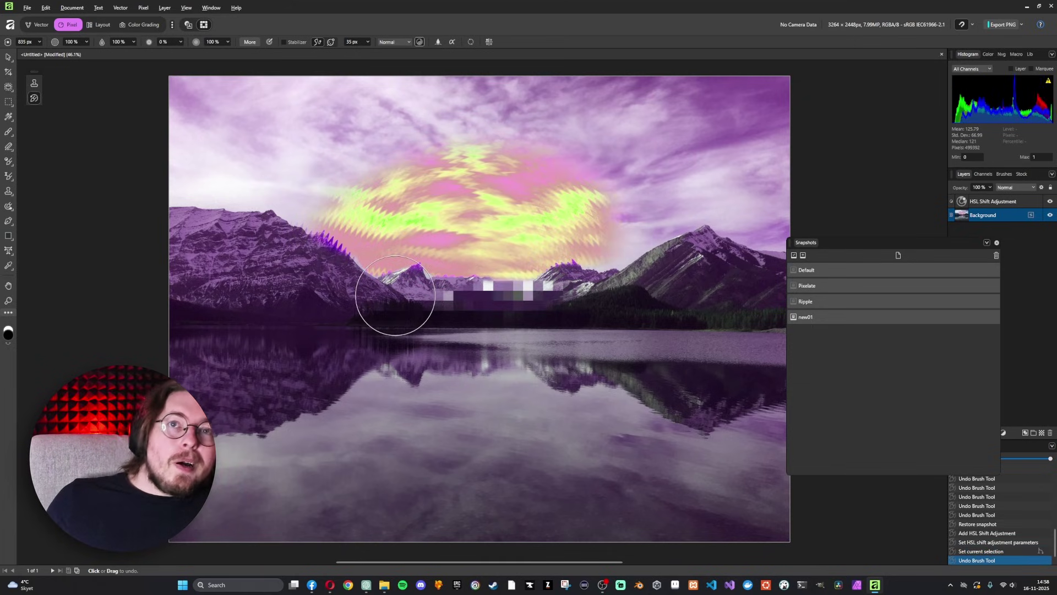